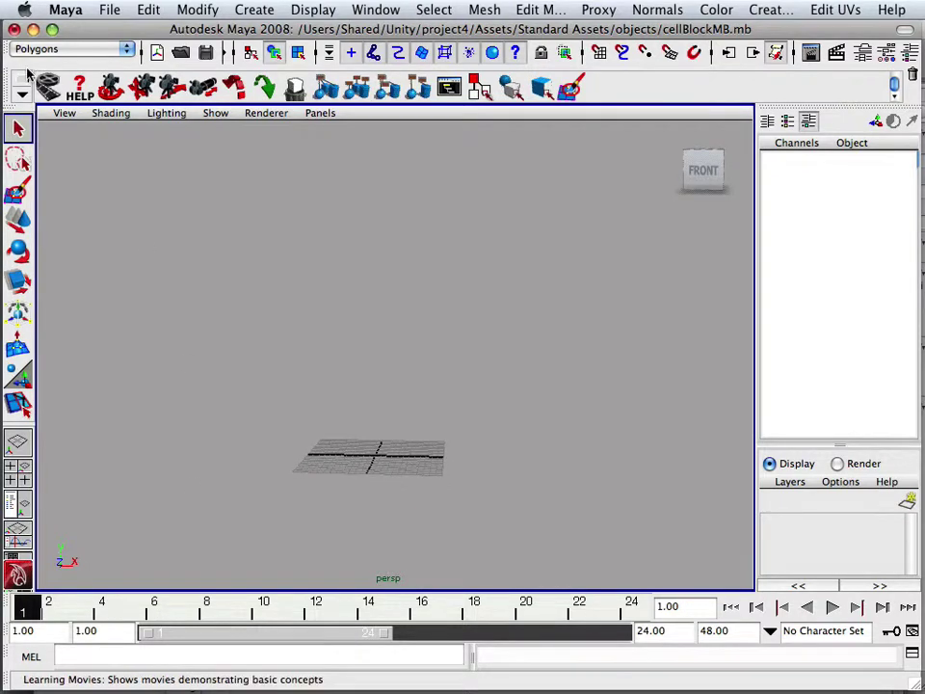
Show the Polygons tool shelf and create a polygon cube at the origin.
click(39, 49)
click(276, 157)
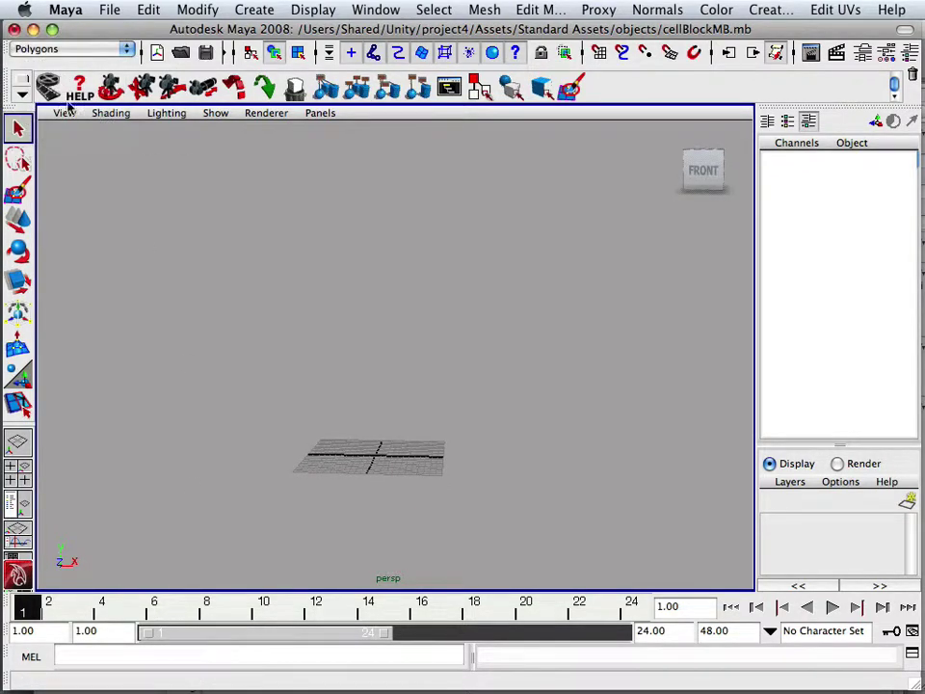
click(21, 86)
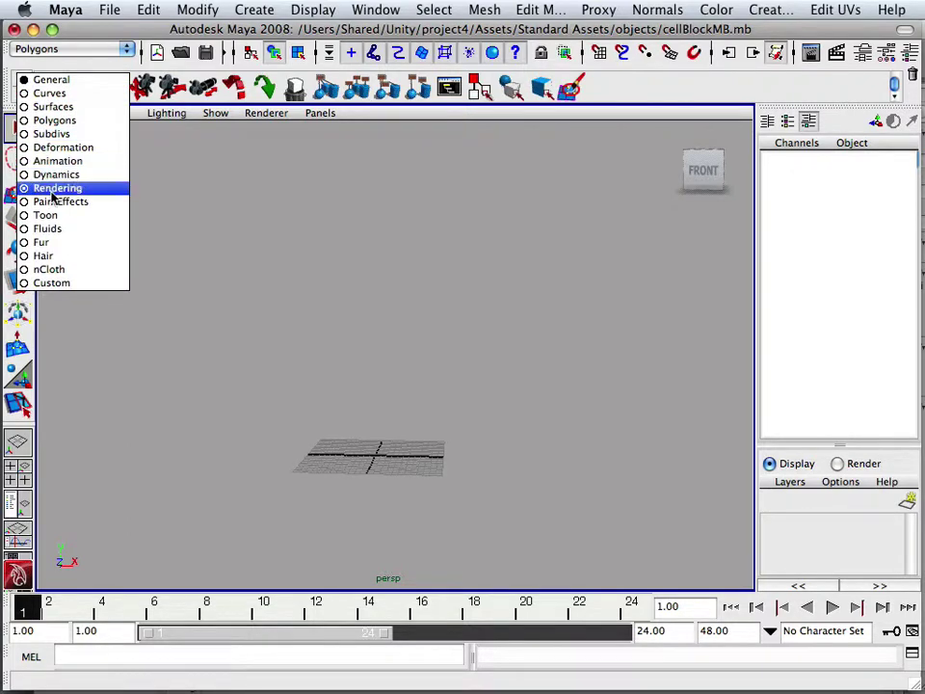
click(55, 119)
click(80, 83)
scroll(306, 331, down, 2)
scroll(306, 330, up, 6)
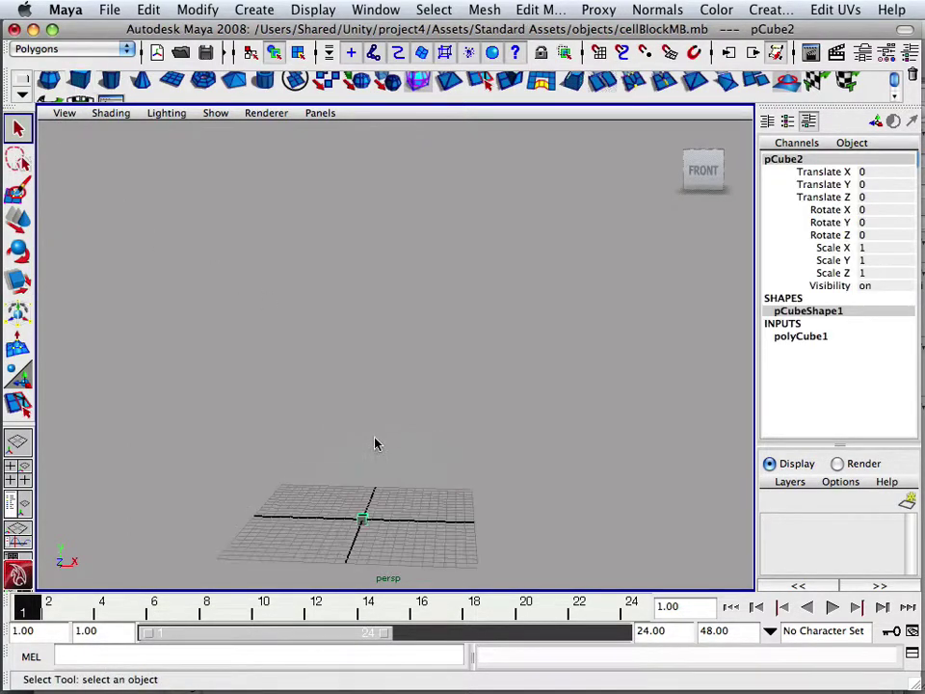
Scale the cube uniformly to about 21.2 and raise it to a Translate Y of about 10.9.
click(19, 280)
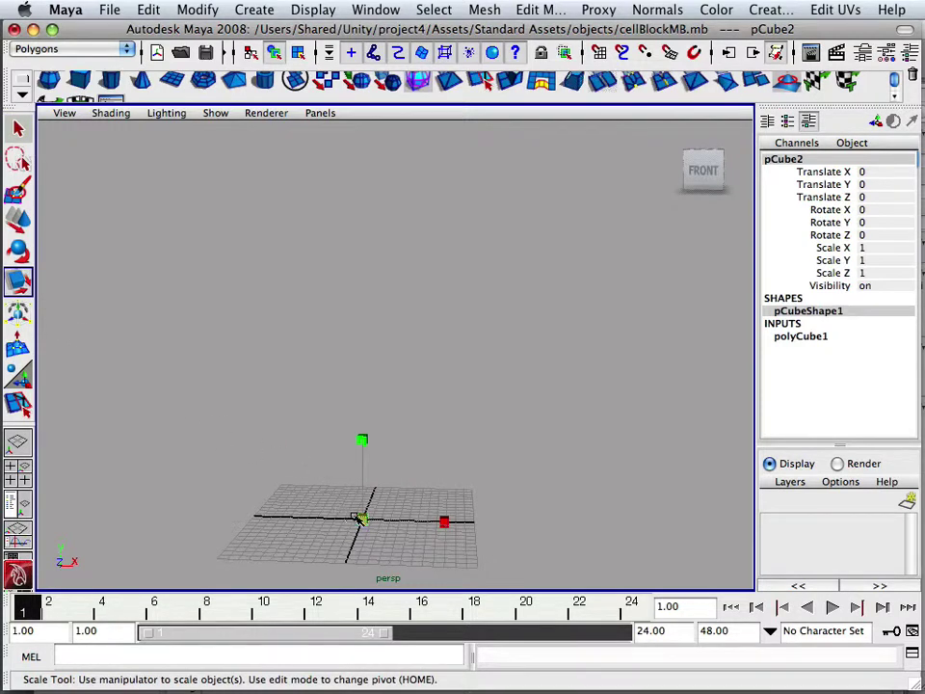
drag(360, 519, 590, 576)
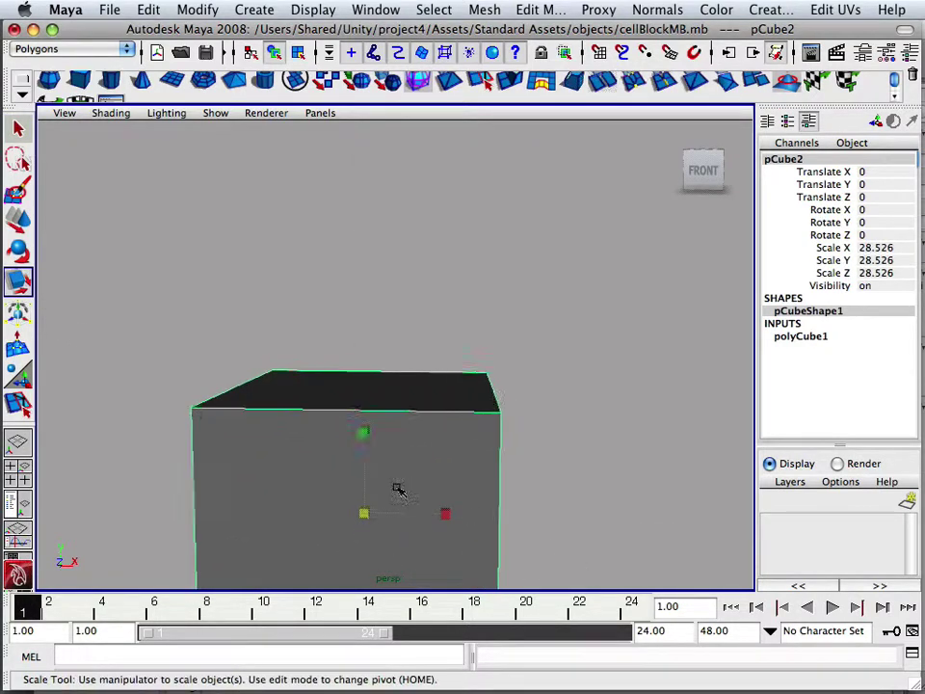
alt+right_drag(398, 490, 384, 485)
drag(367, 492, 323, 486)
click(22, 229)
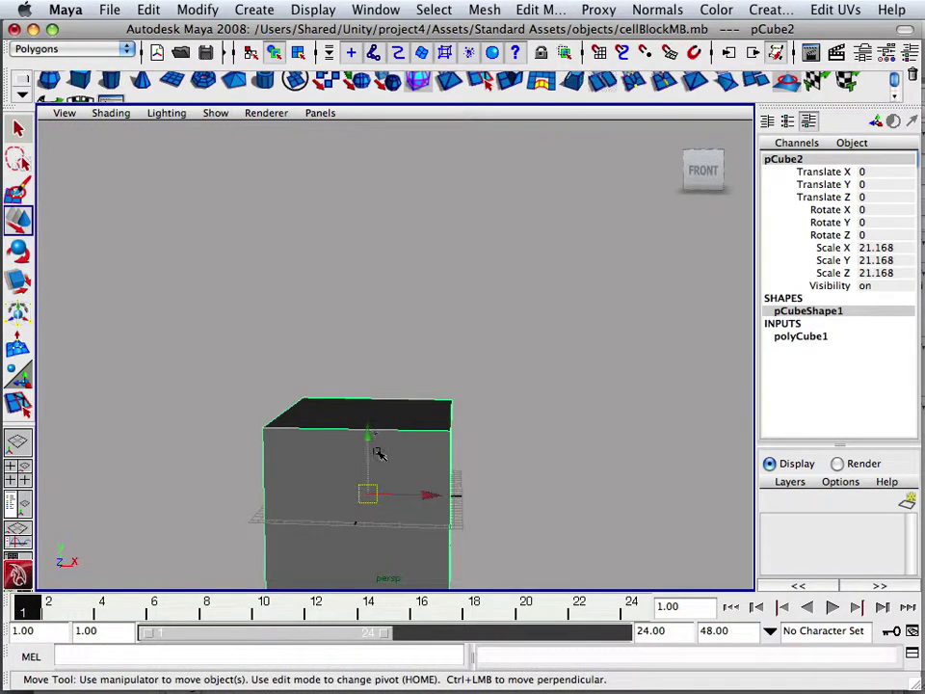
drag(378, 452, 355, 359)
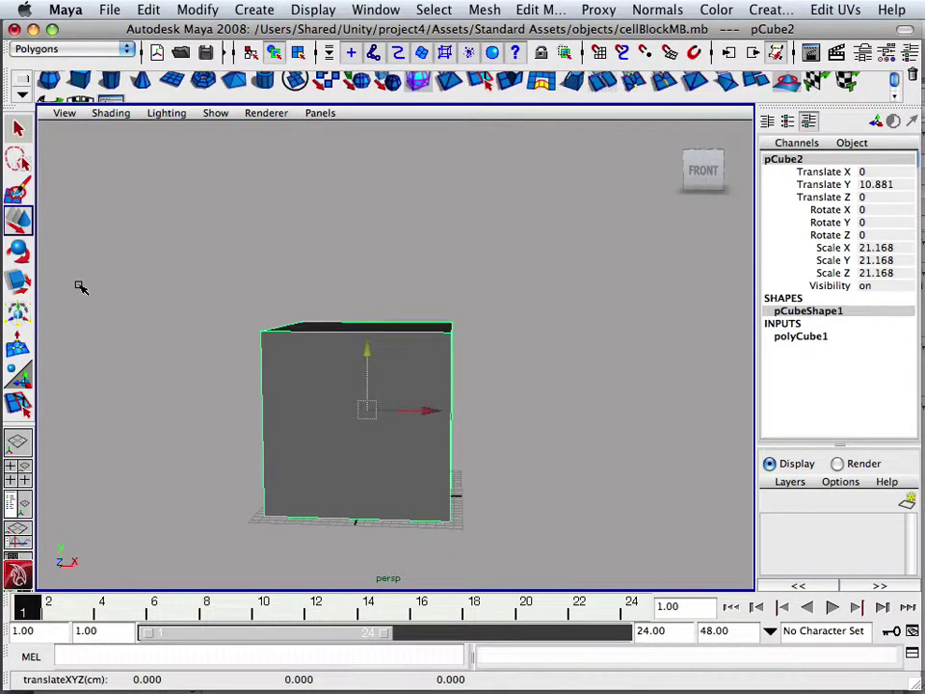
Reduce the cube's Scale Y to about 12.7 and lower it to a Translate Y of about 6.6.
key(r)
drag(389, 324, 296, 334)
click(19, 220)
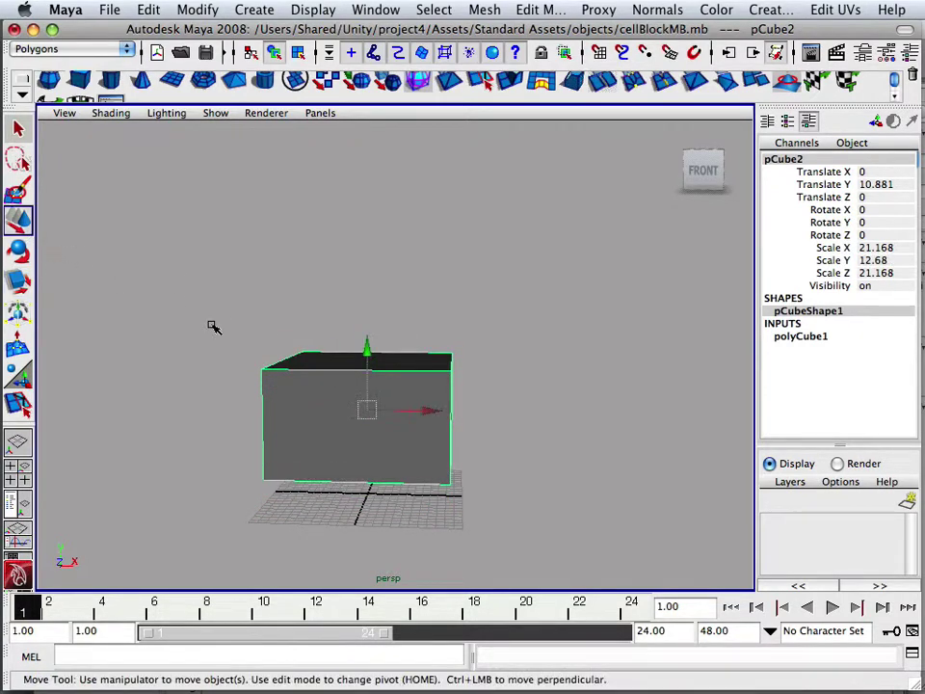
drag(366, 349, 367, 384)
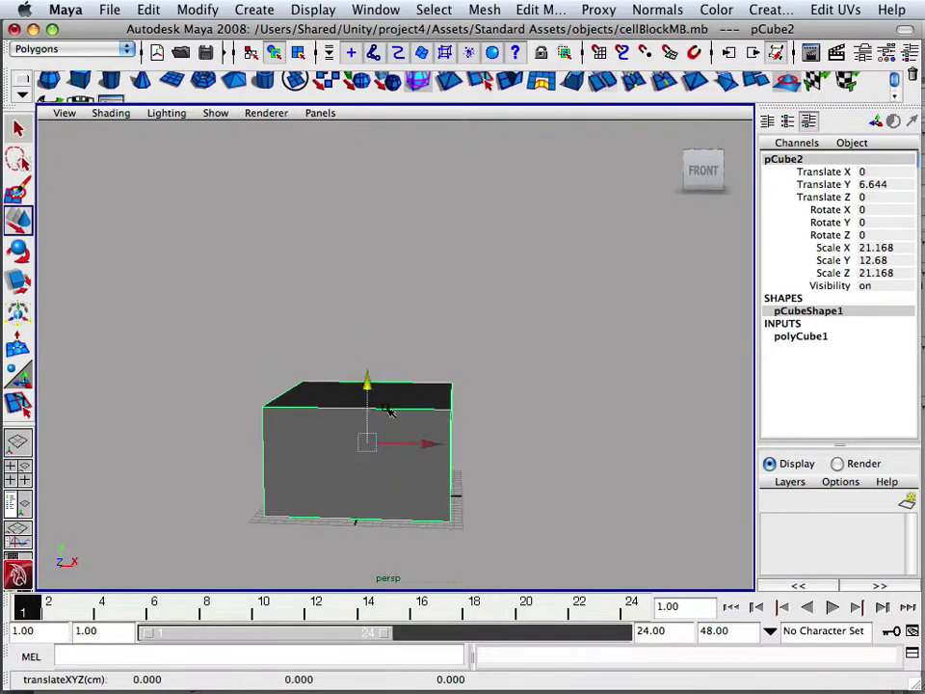
Stretch the box along its depth to a Scale Z of about 26.9.
alt+middle_drag(381, 376, 362, 375)
alt+middle_drag(368, 326, 377, 299)
scroll(367, 327, up, 4)
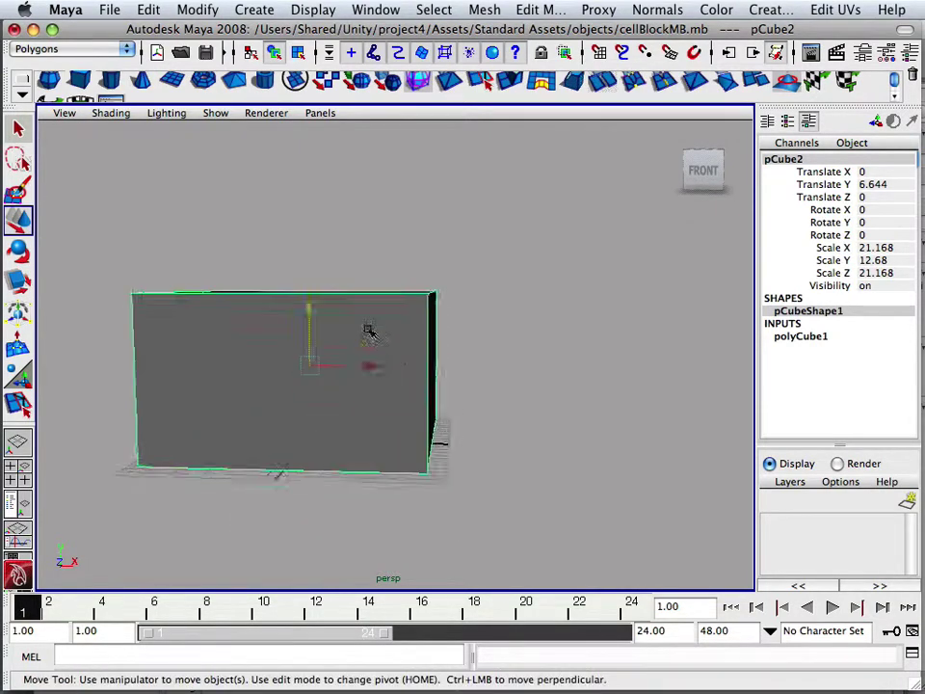
alt+drag(347, 355, 269, 375)
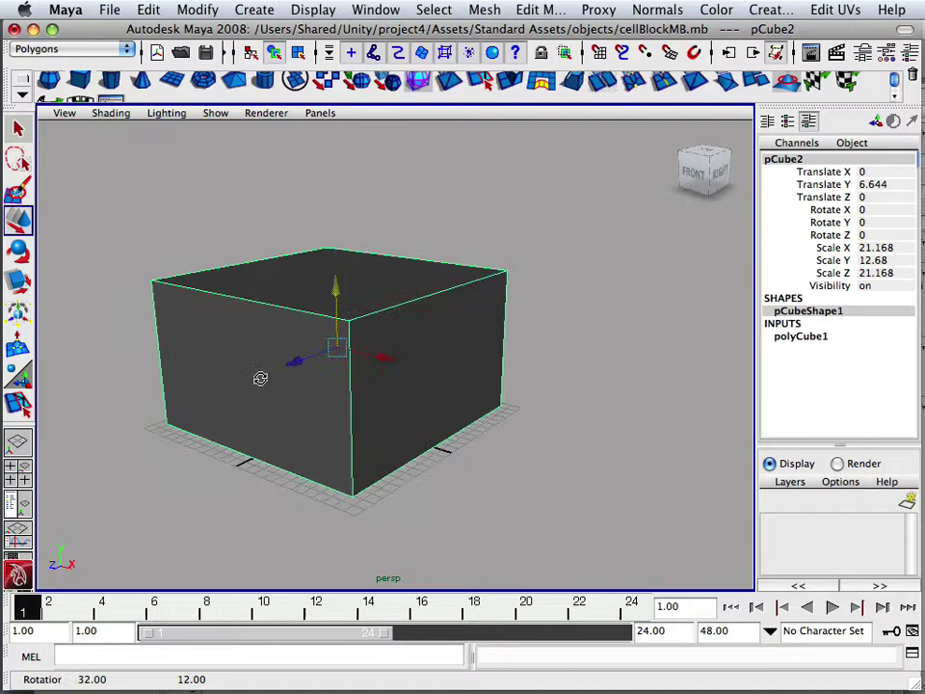
key(r)
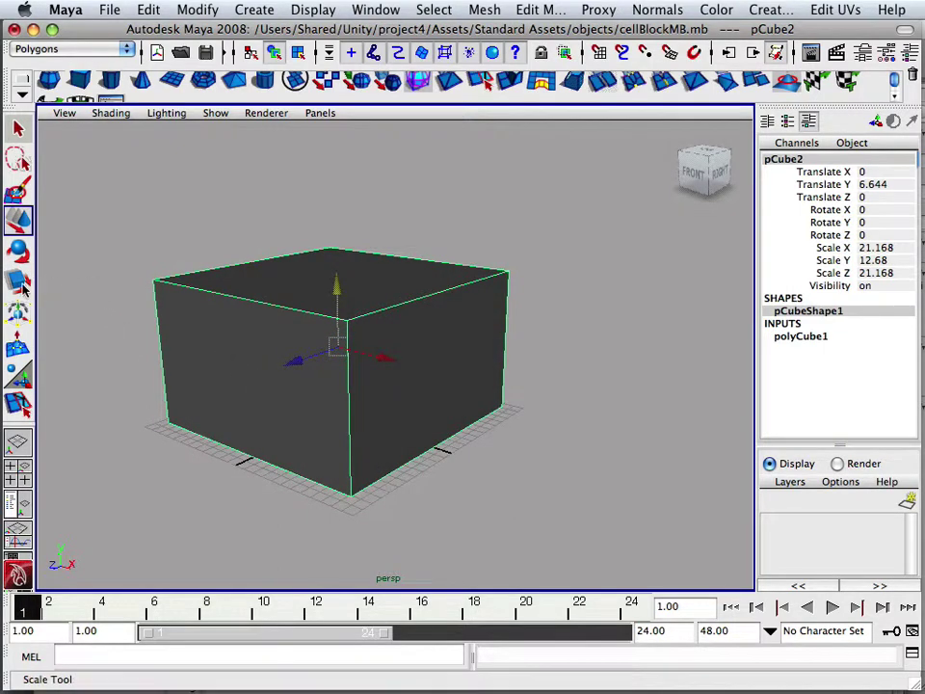
drag(279, 373, 252, 375)
Insert a horizontal edge loop around the box, about a quarter of its height below the top edge.
alt+drag(192, 387, 246, 393)
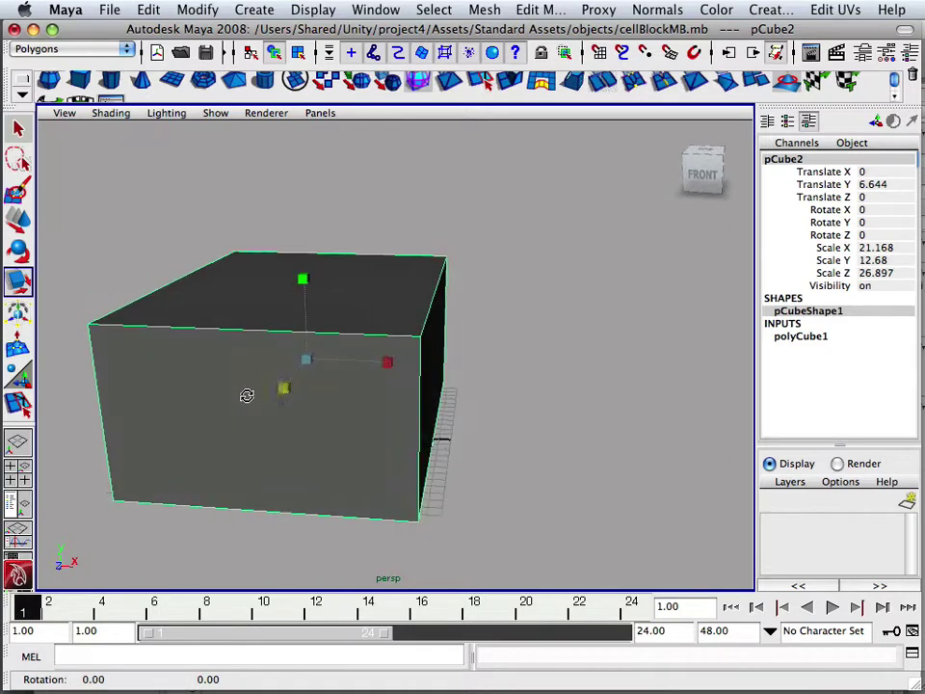
click(446, 446)
alt+drag(428, 441, 482, 425)
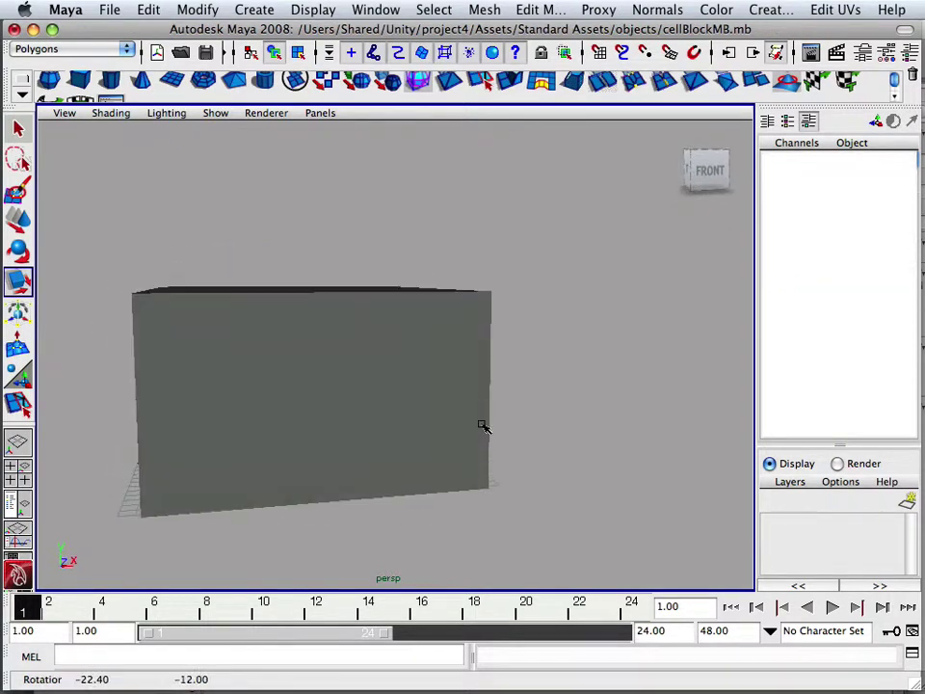
alt+middle_drag(394, 419, 430, 391)
alt+drag(373, 385, 433, 388)
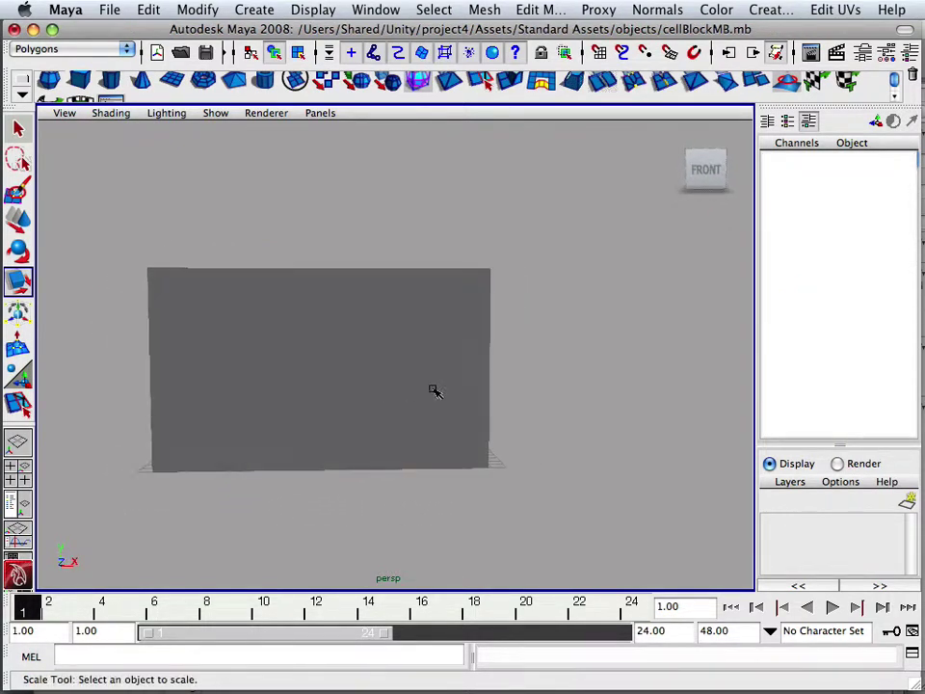
click(475, 425)
click(375, 9)
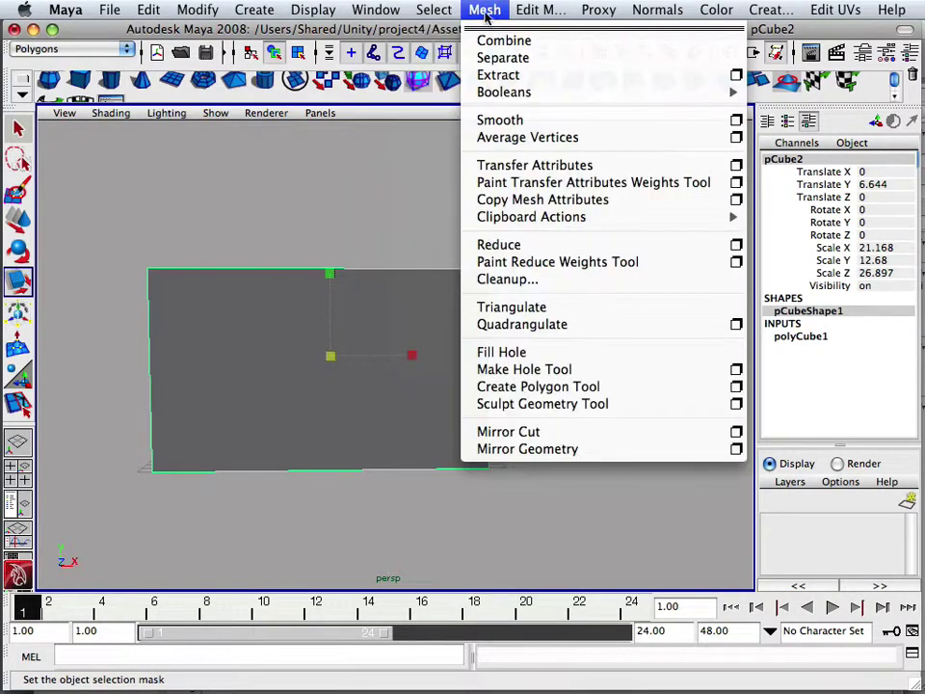
mouse_move(535, 9)
mouse_move(487, 9)
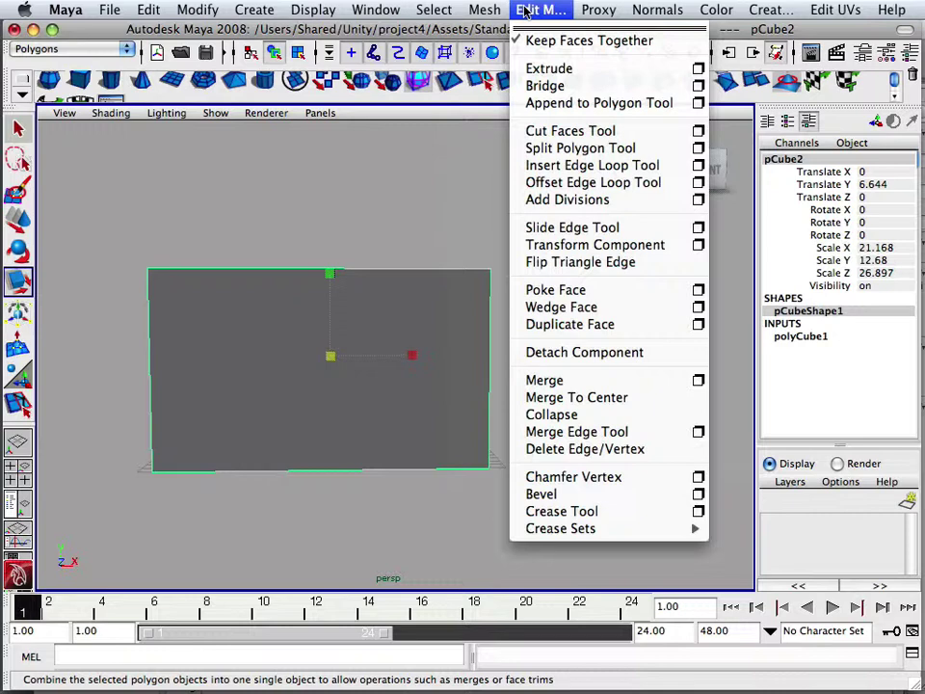
click(568, 164)
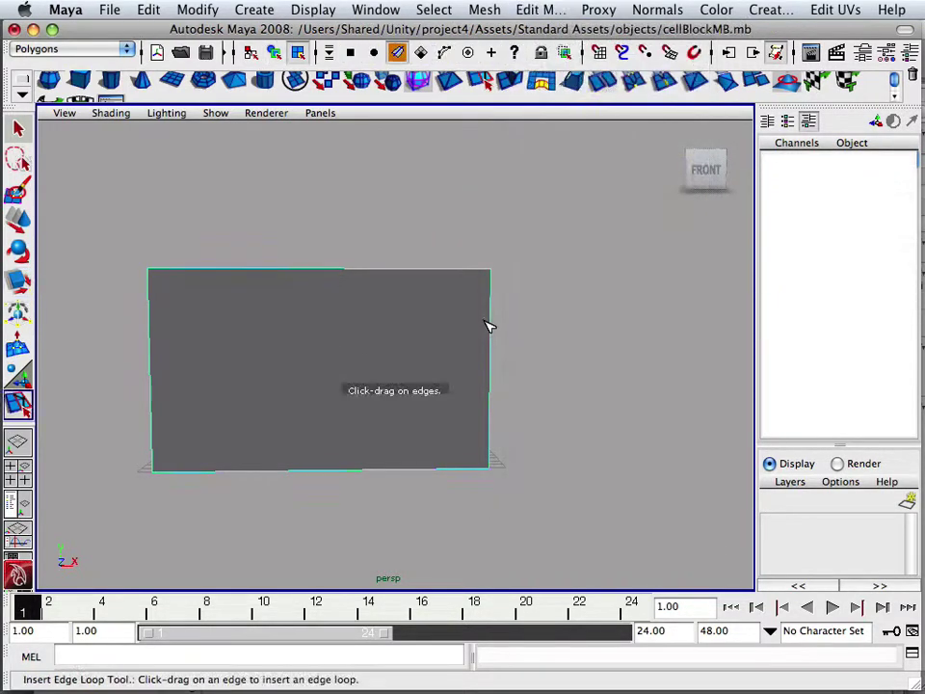
drag(492, 328, 491, 325)
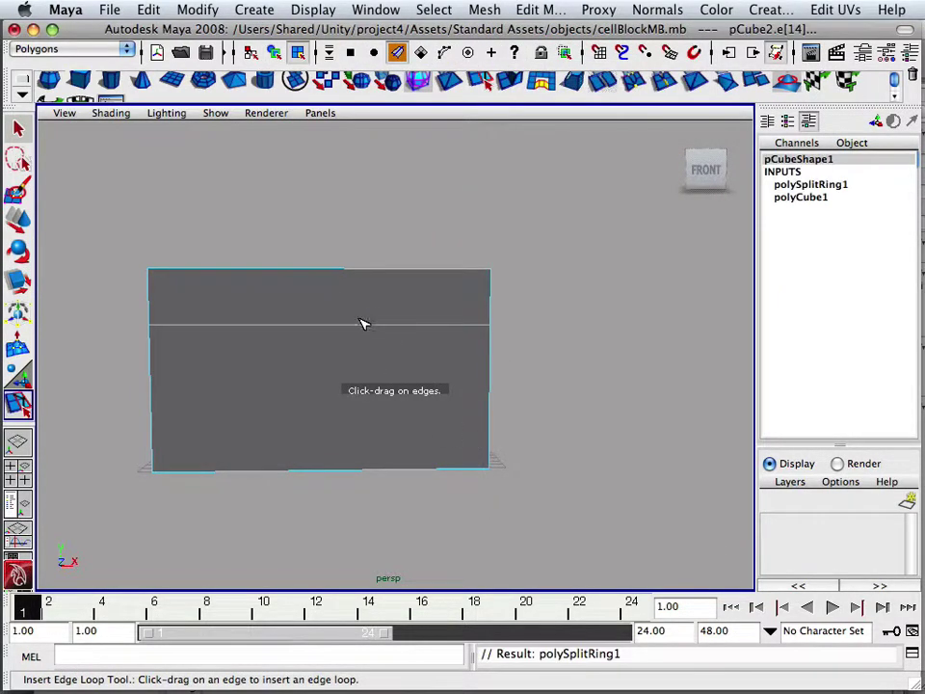
Insert two vertical edge loops across the front wall, one just right of its centre and one near the right corner, to outline a doorway.
drag(350, 332, 361, 330)
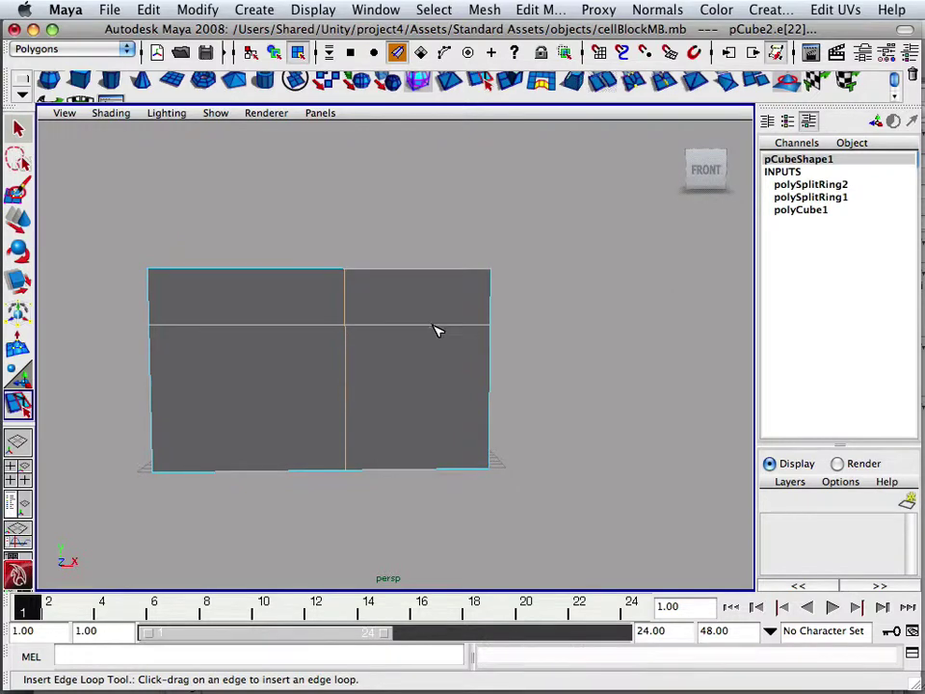
drag(435, 330, 457, 330)
scroll(407, 385, up, 6)
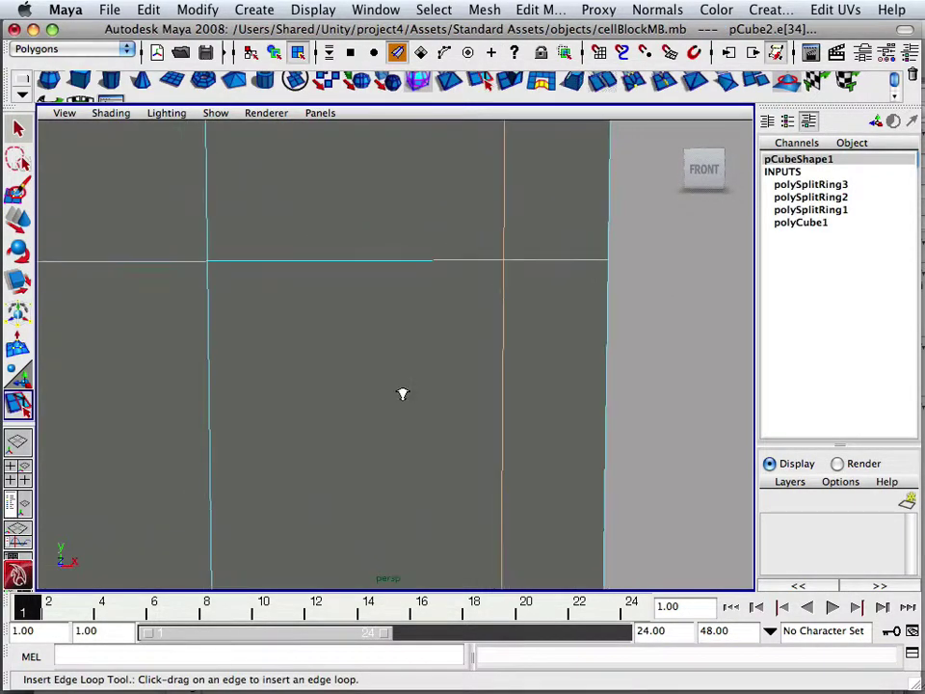
scroll(402, 393, down, 6)
Duplicate the doorway face below the horizontal loop on the front wall and pull the copy out in front of the box.
key(w)
alt+drag(305, 372, 284, 393)
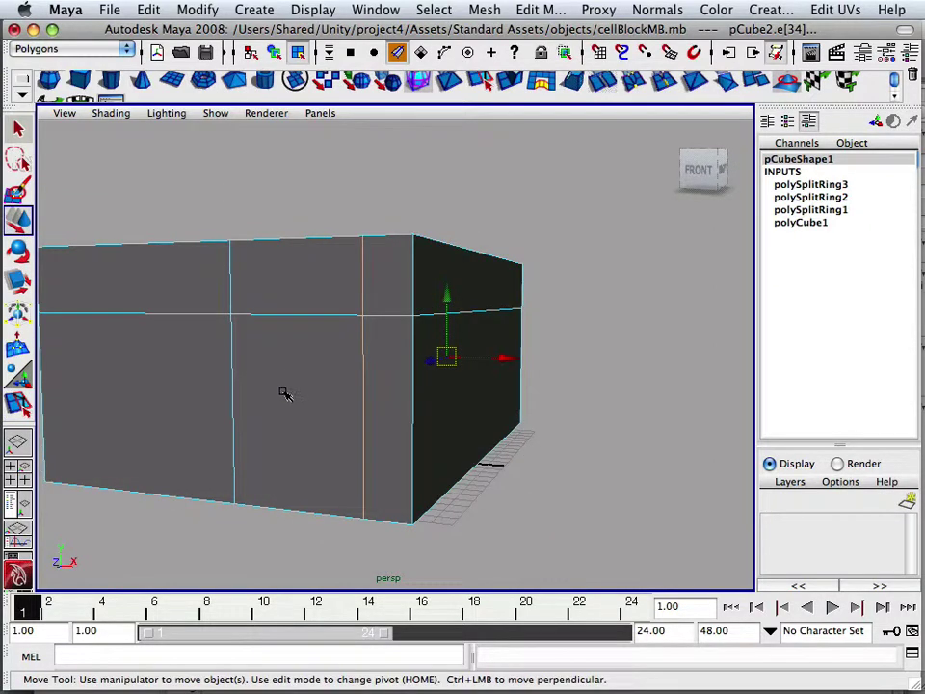
right_click(284, 393)
click(283, 387)
click(300, 414)
click(431, 10)
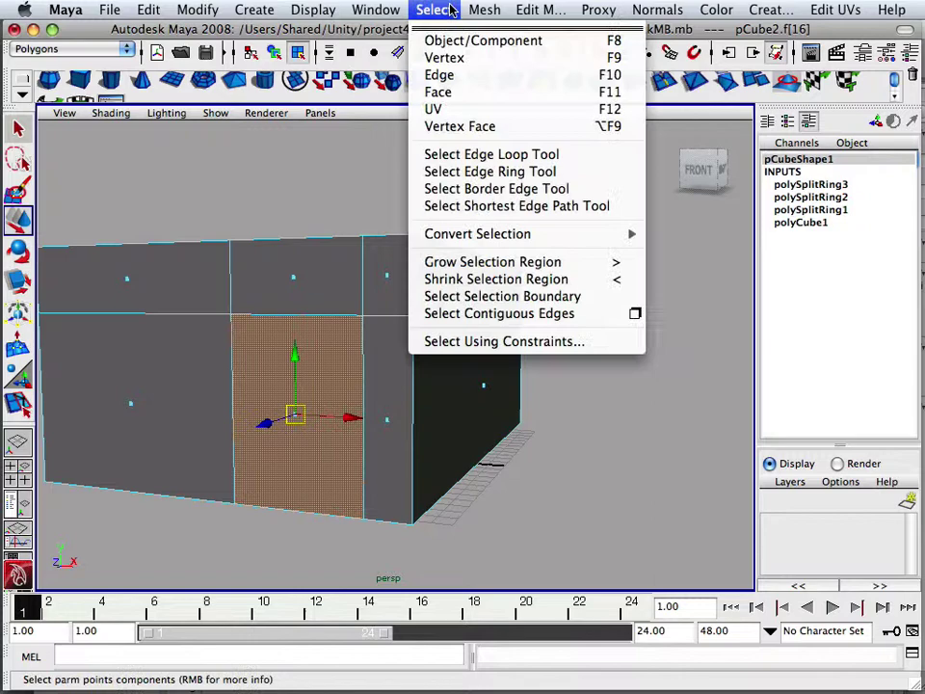
mouse_move(520, 9)
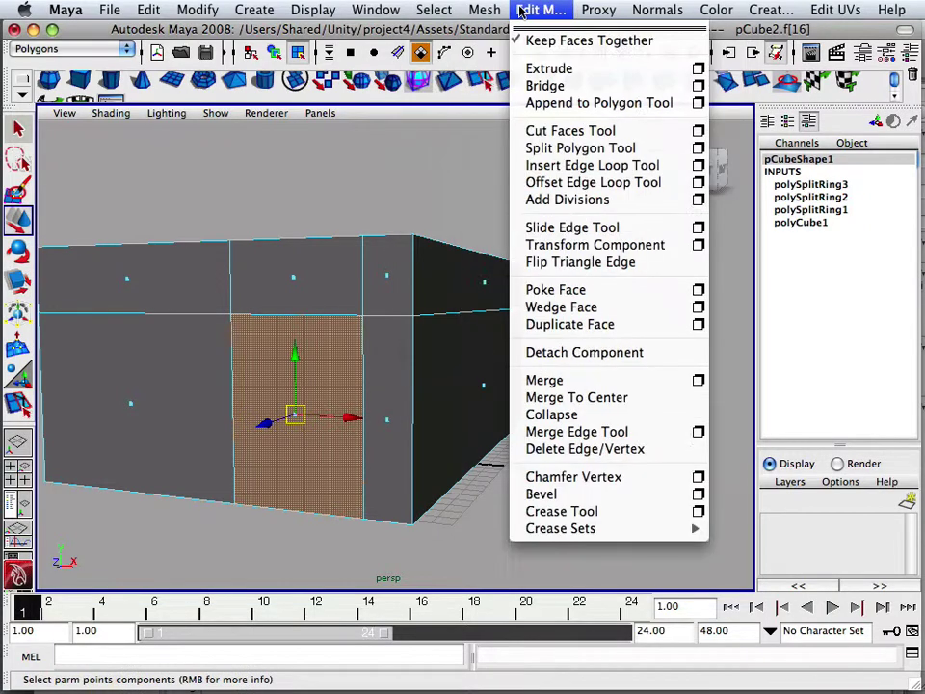
click(528, 325)
alt+drag(334, 371, 60, 454)
scroll(278, 474, down, 2)
Delete the original doorway face from the front wall to open the box.
click(223, 451)
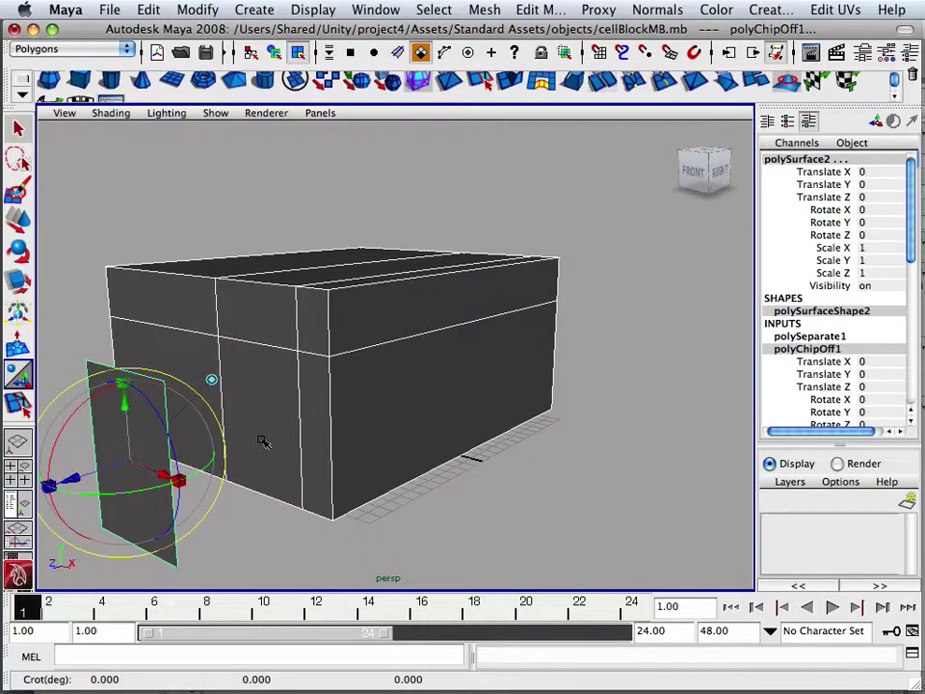
click(263, 440)
click(260, 424)
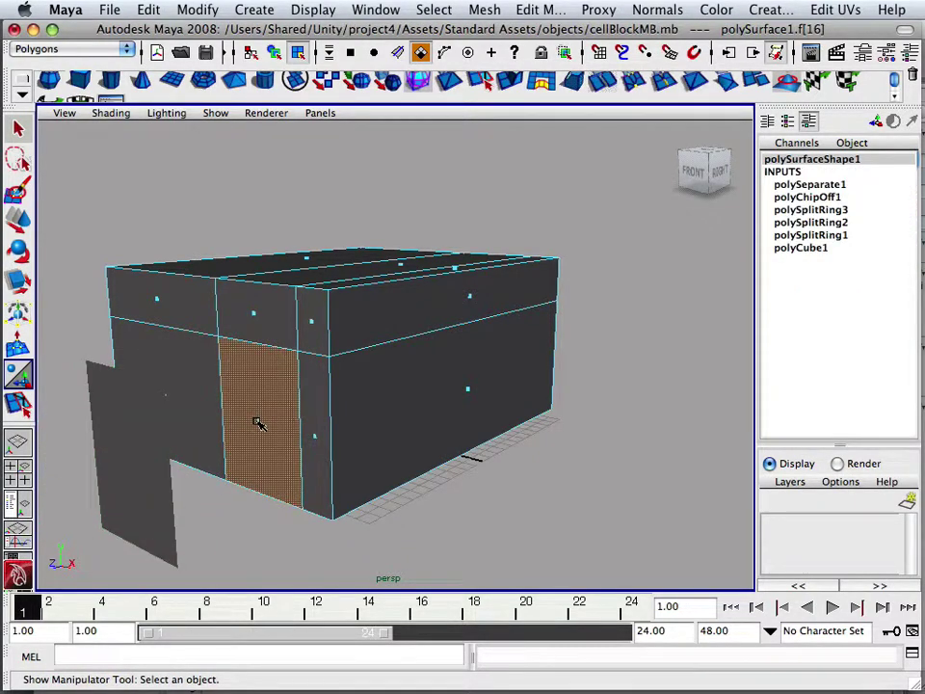
key(Delete)
alt+drag(240, 418, 263, 383)
alt+drag(147, 395, 221, 388)
Extrude all faces of the box outward with a Local Translate Z of about 0.8 to give the walls thickness.
right_drag(275, 316, 315, 298)
alt+drag(232, 373, 227, 357)
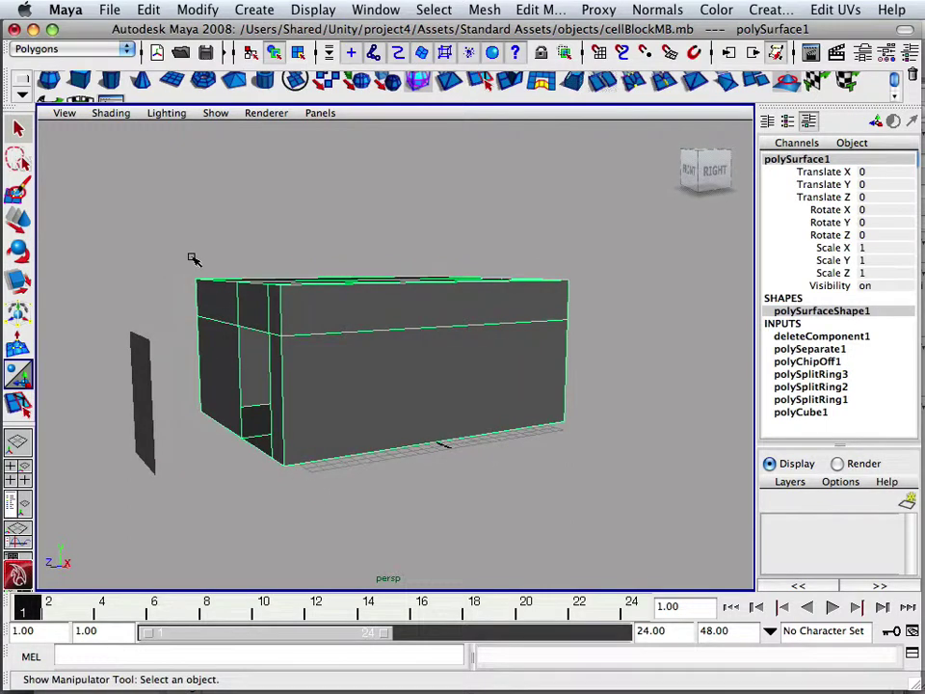
click(513, 87)
alt+drag(273, 399, 201, 421)
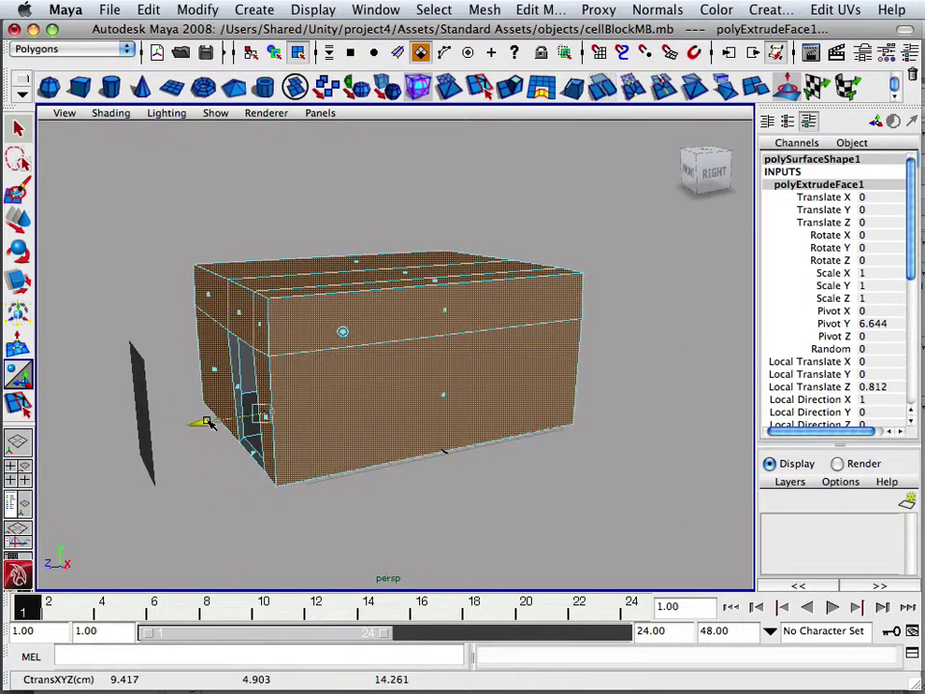
In the side view, select the outer vertices of the front wall and scale them along Z until they align in one vertical plane.
key(t)
alt+drag(293, 487, 157, 295)
scroll(155, 322, up, 3)
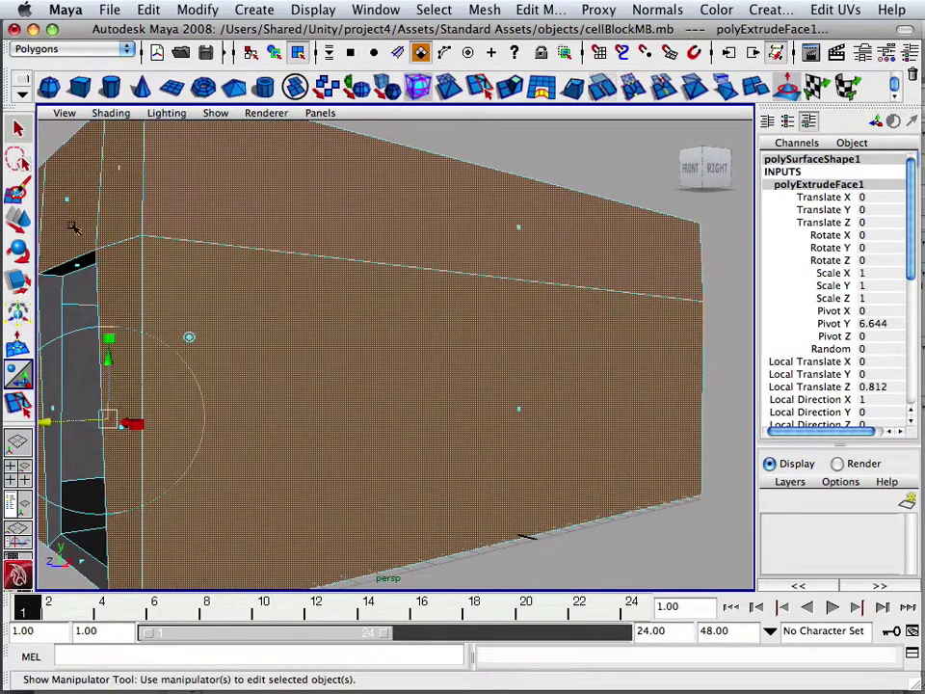
alt+middle_drag(73, 227, 220, 279)
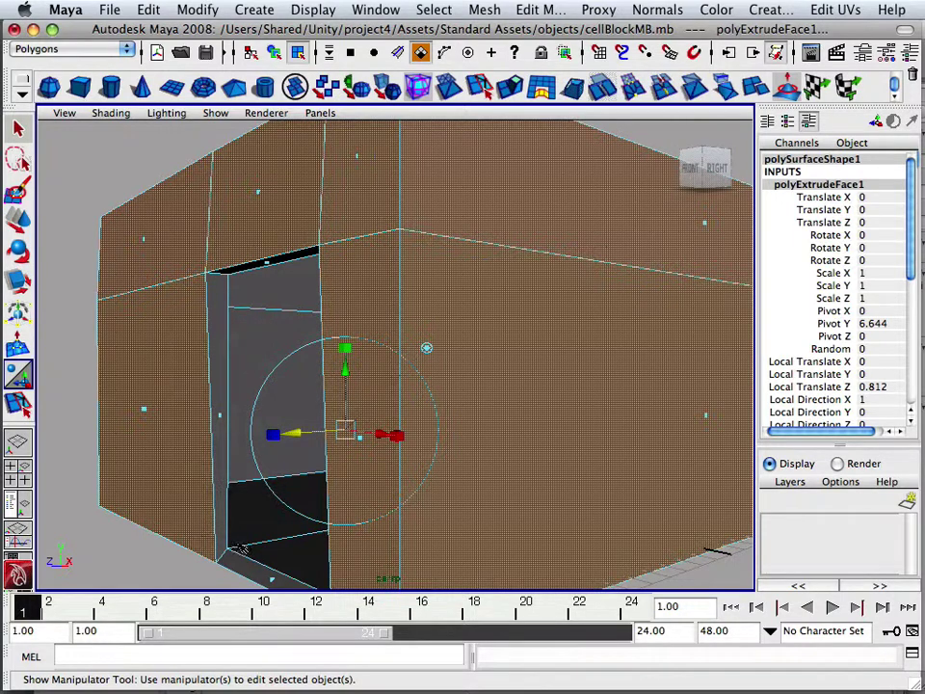
key(space)
key(space)
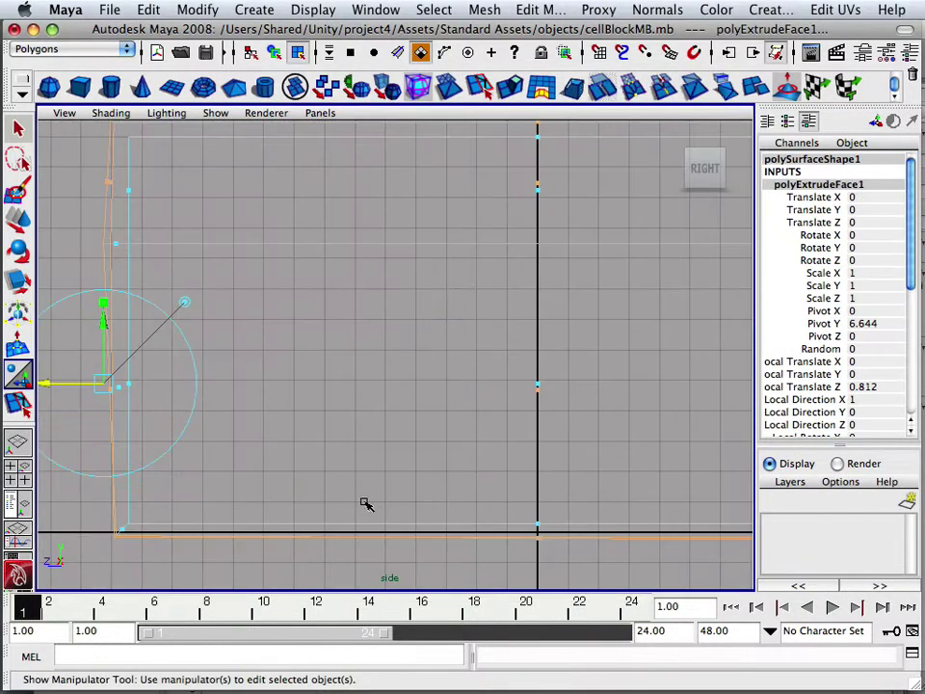
alt+middle_drag(197, 416, 268, 471)
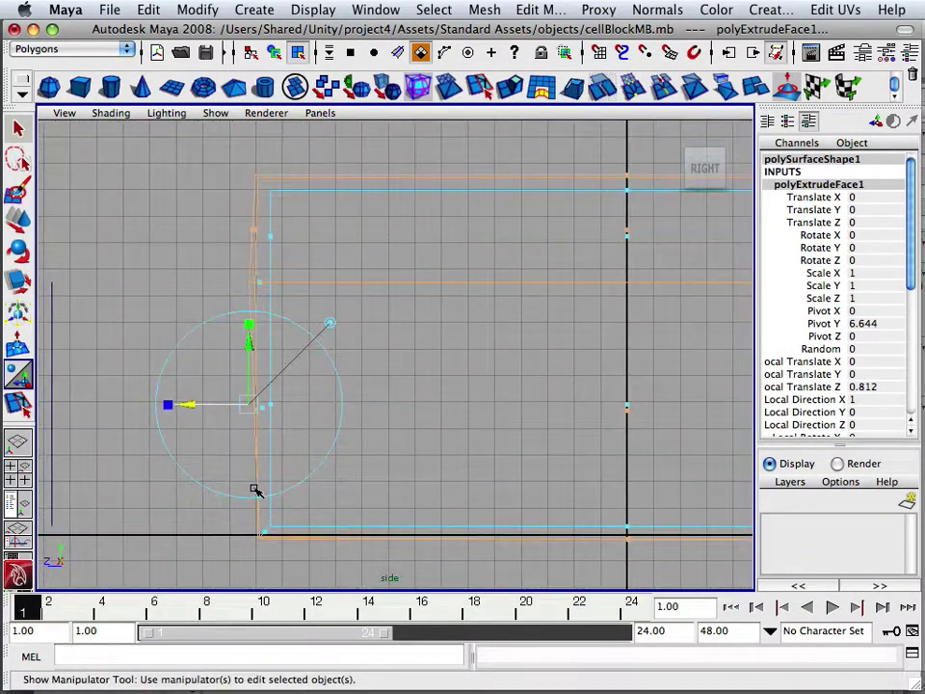
right_click(255, 489)
right_drag(262, 523, 229, 358)
drag(218, 149, 190, 203)
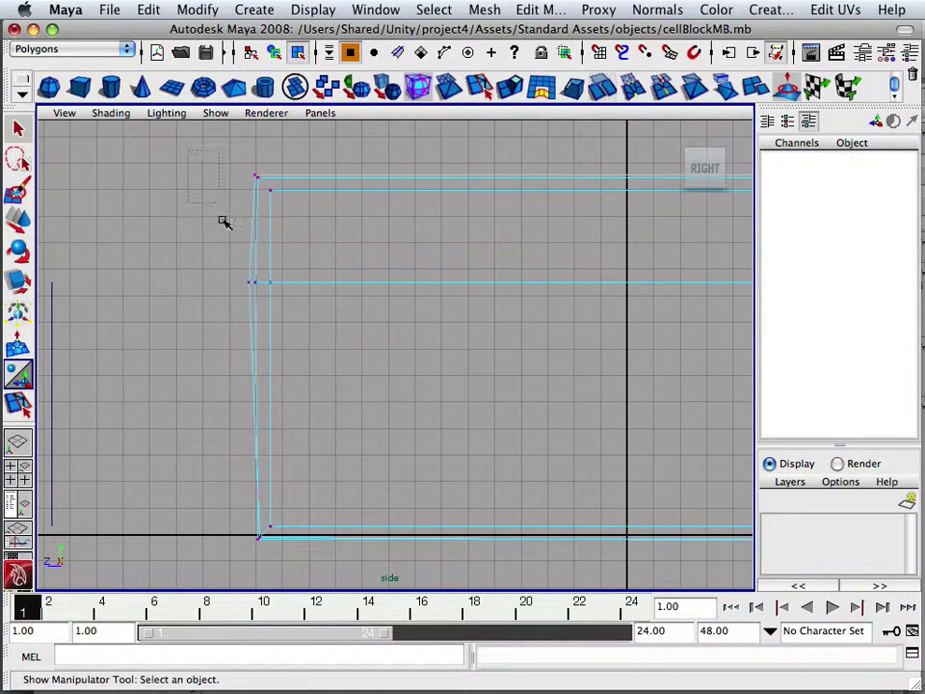
drag(265, 584, 260, 561)
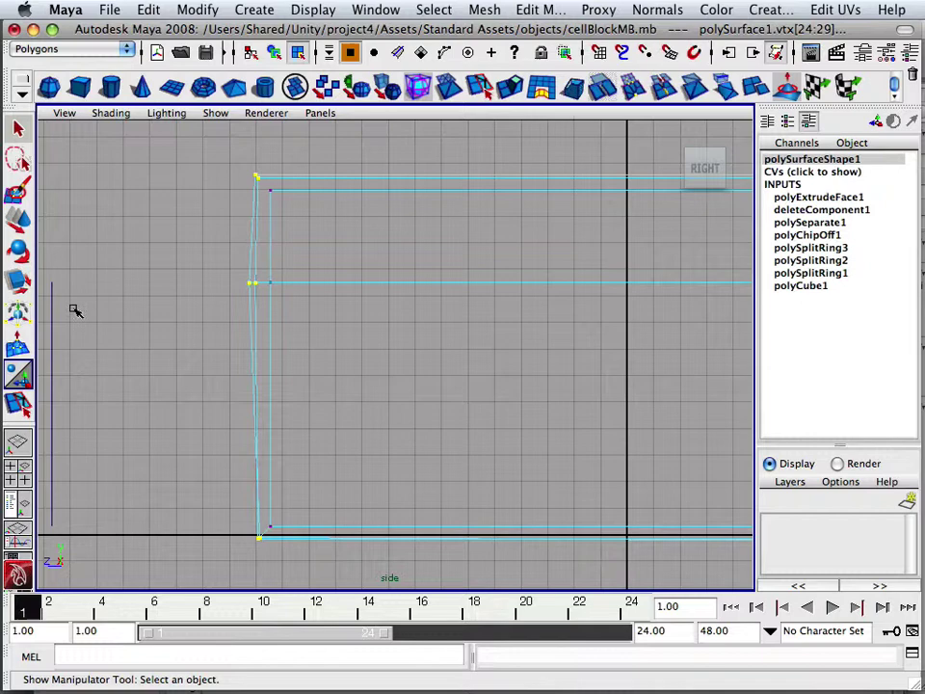
key(r)
drag(339, 359, 280, 356)
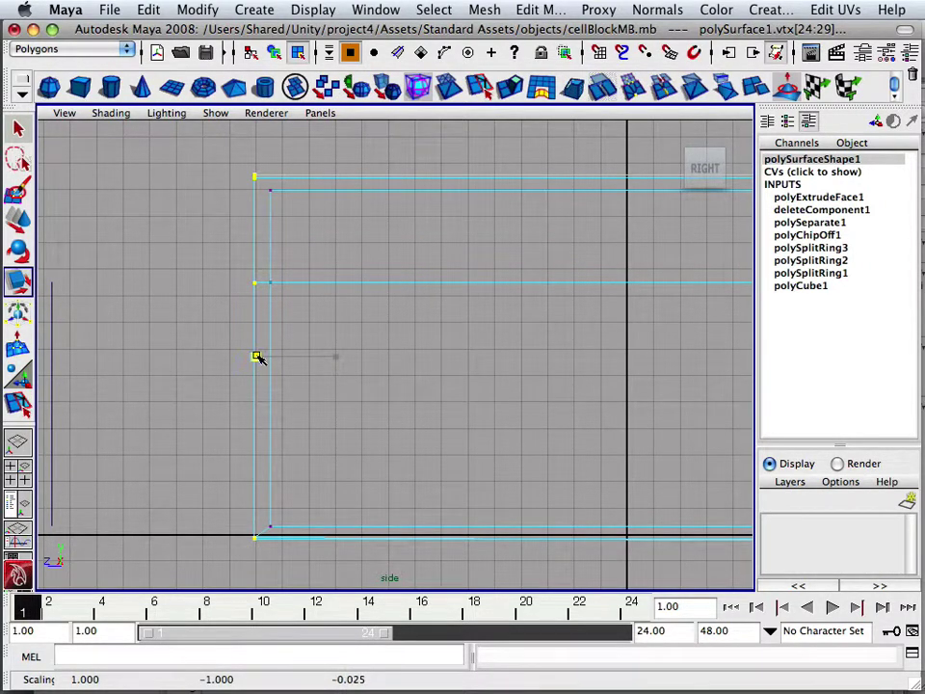
Insert two vertical edge loops near the door panel's sides and two horizontal loops in its upper half to outline a window area.
key(space)
key(space)
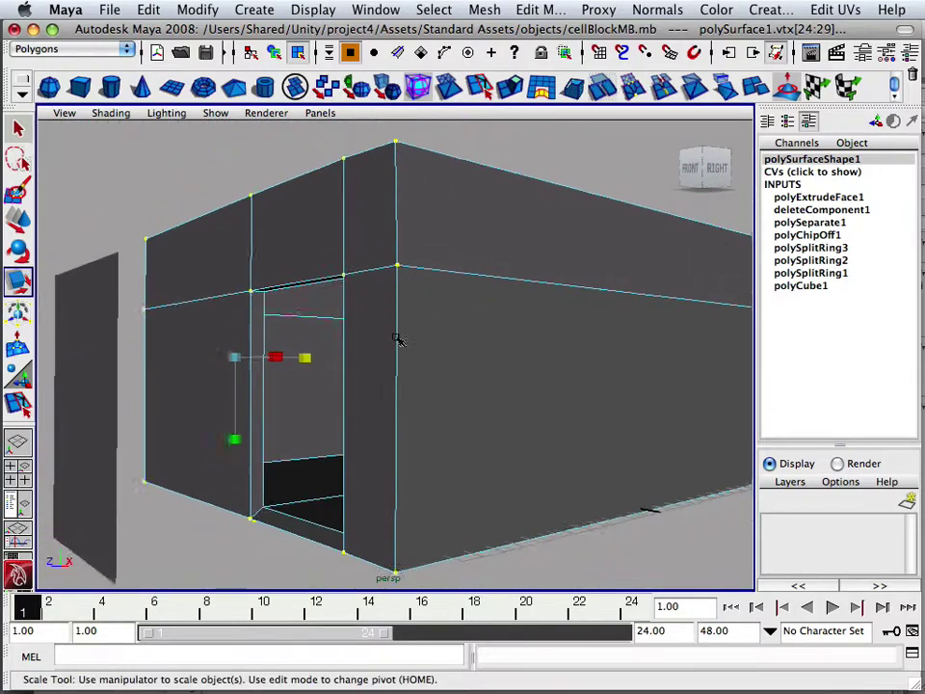
alt+drag(399, 341, 307, 406)
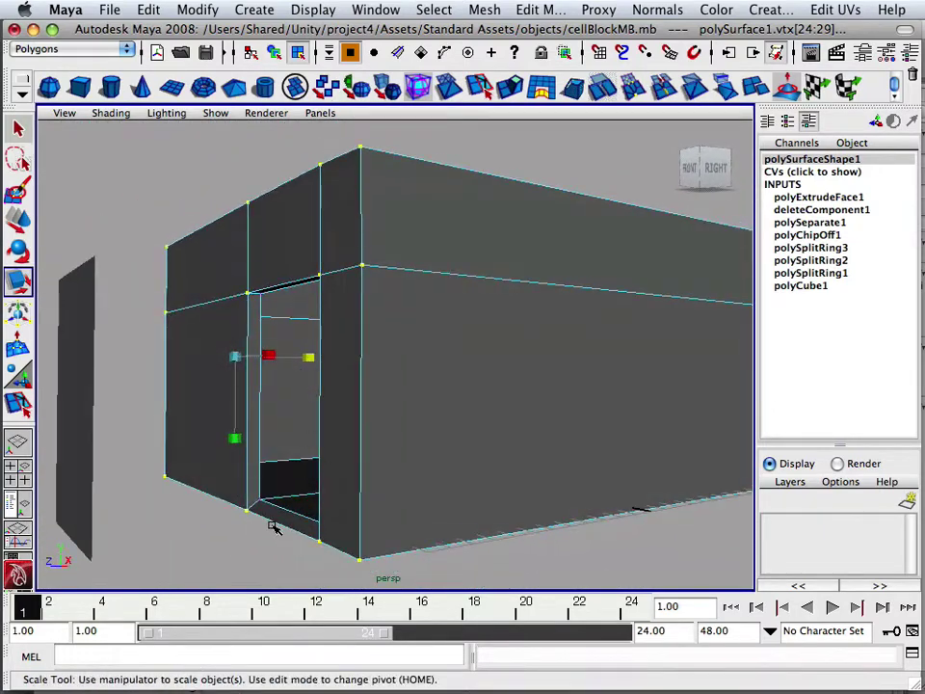
alt+right_drag(273, 527, 331, 472)
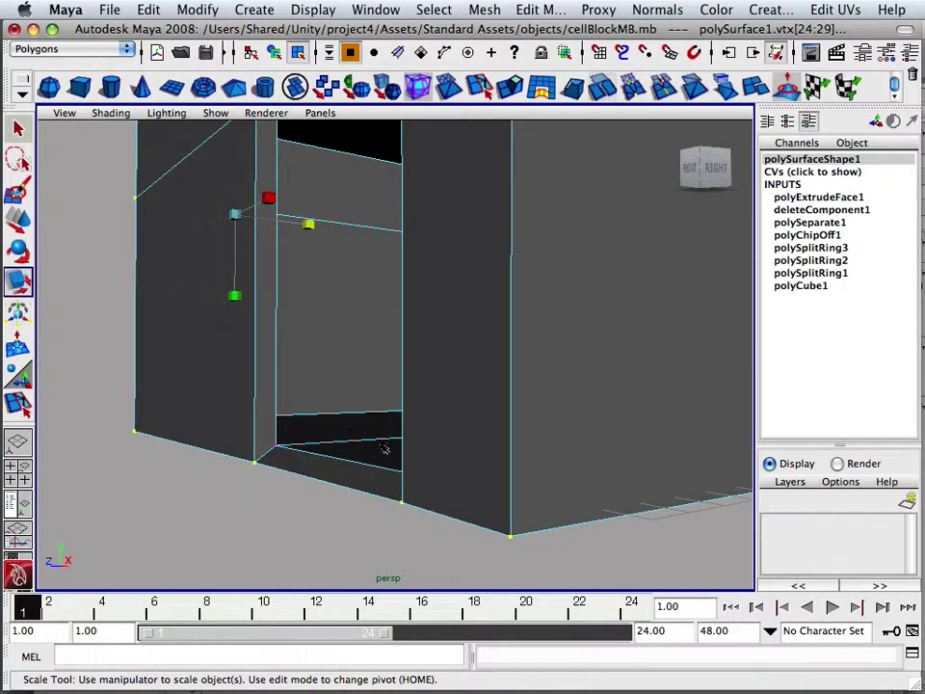
alt+right_drag(383, 449, 300, 491)
alt+drag(300, 492, 349, 499)
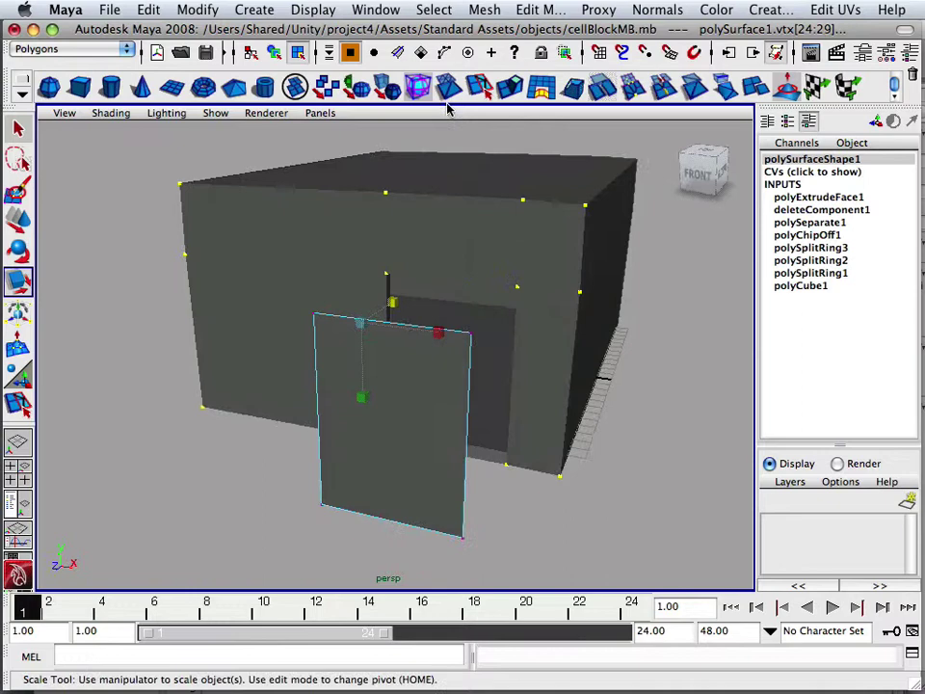
click(530, 10)
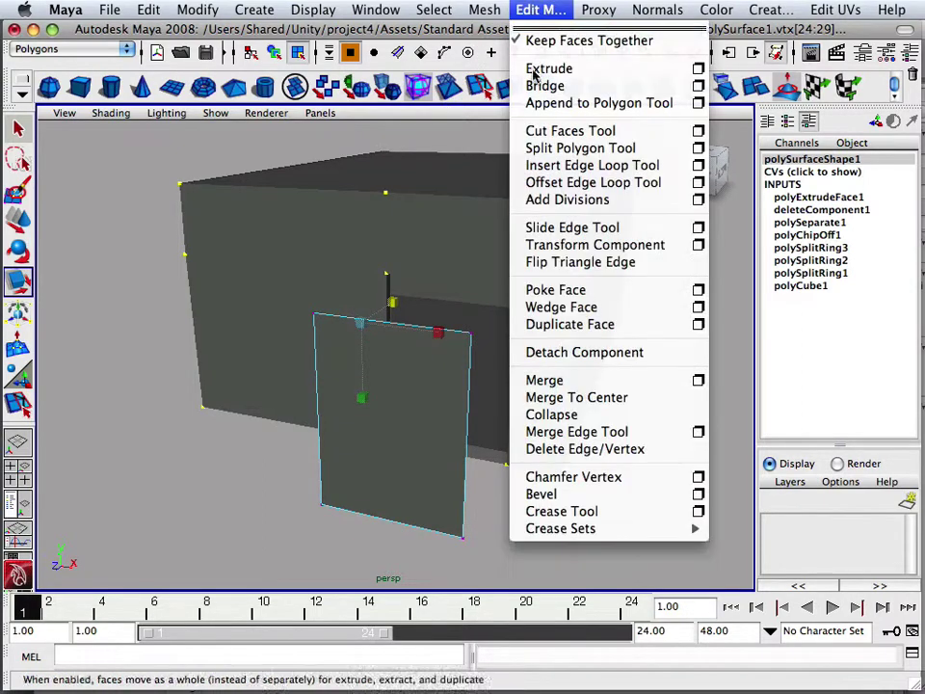
click(549, 168)
mouse_move(421, 324)
alt+mouse_down()
mouse_move(410, 324)
mouse_move(433, 320)
alt+mouse_up()
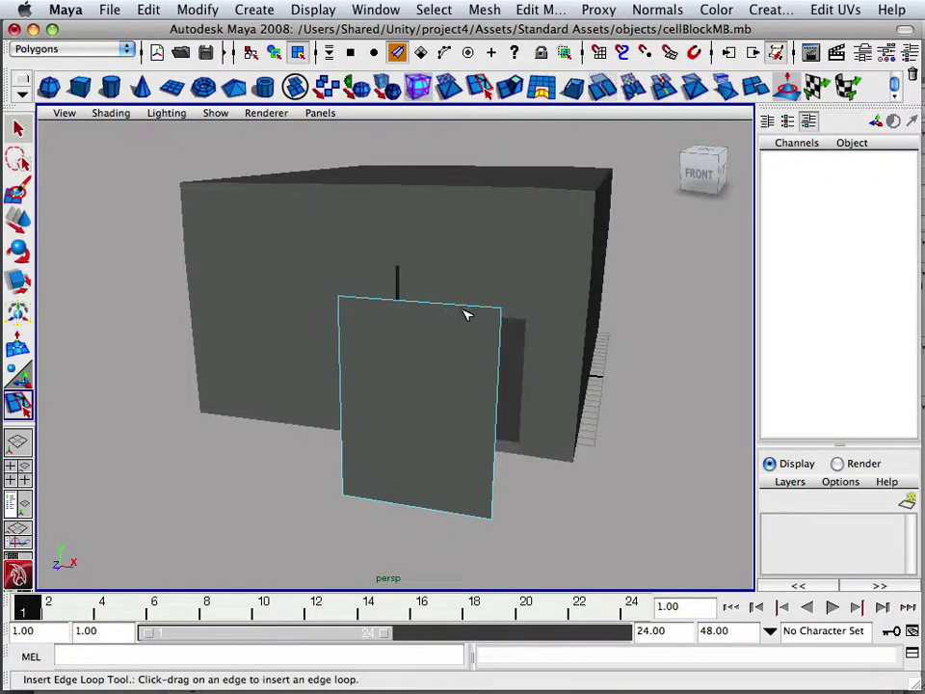
click(469, 309)
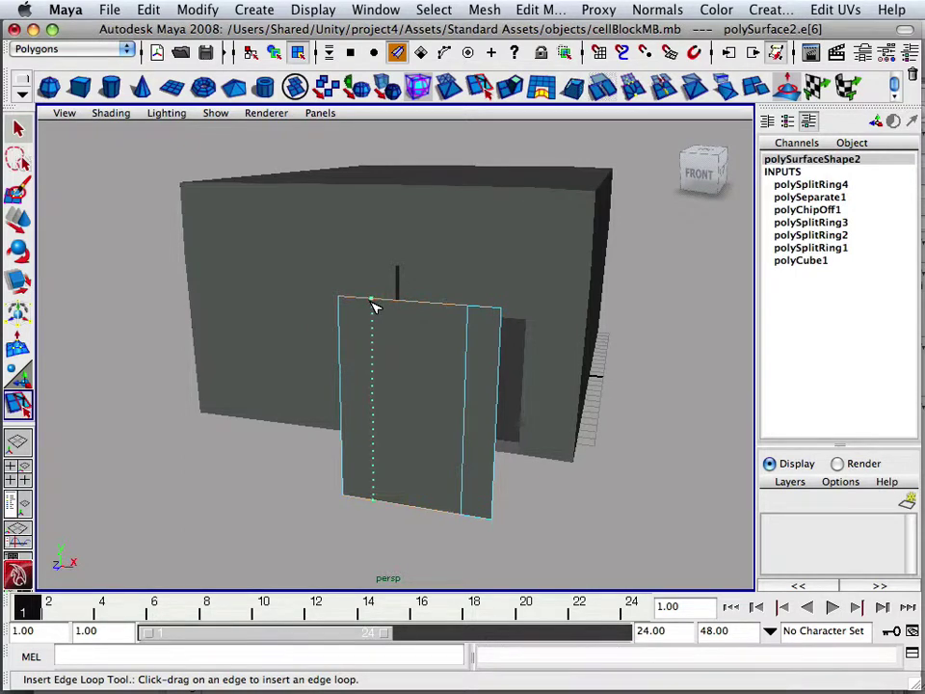
alt+drag(376, 370, 377, 357)
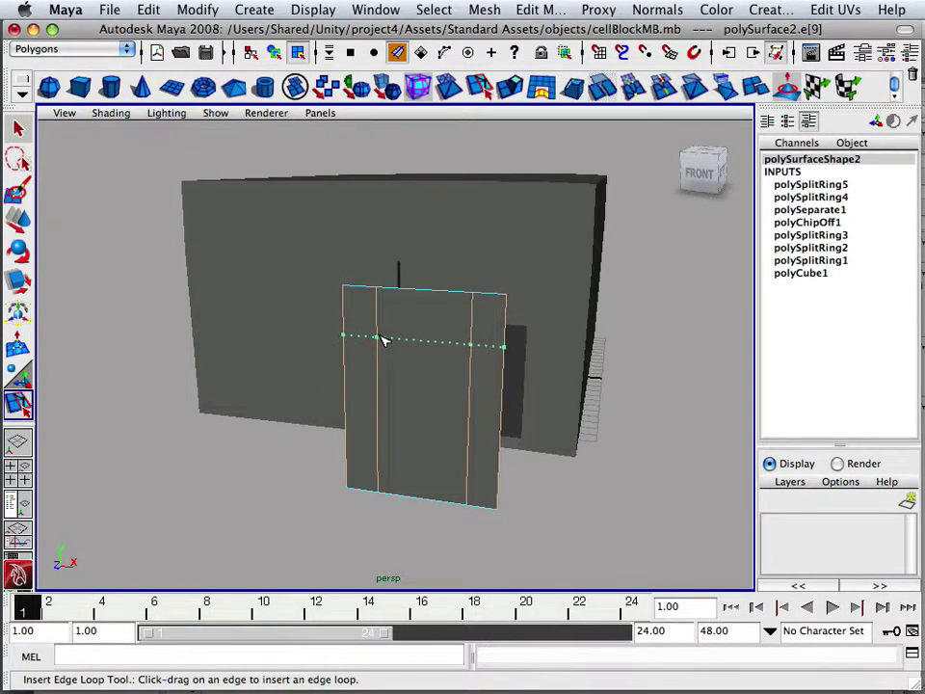
click(382, 334)
click(382, 392)
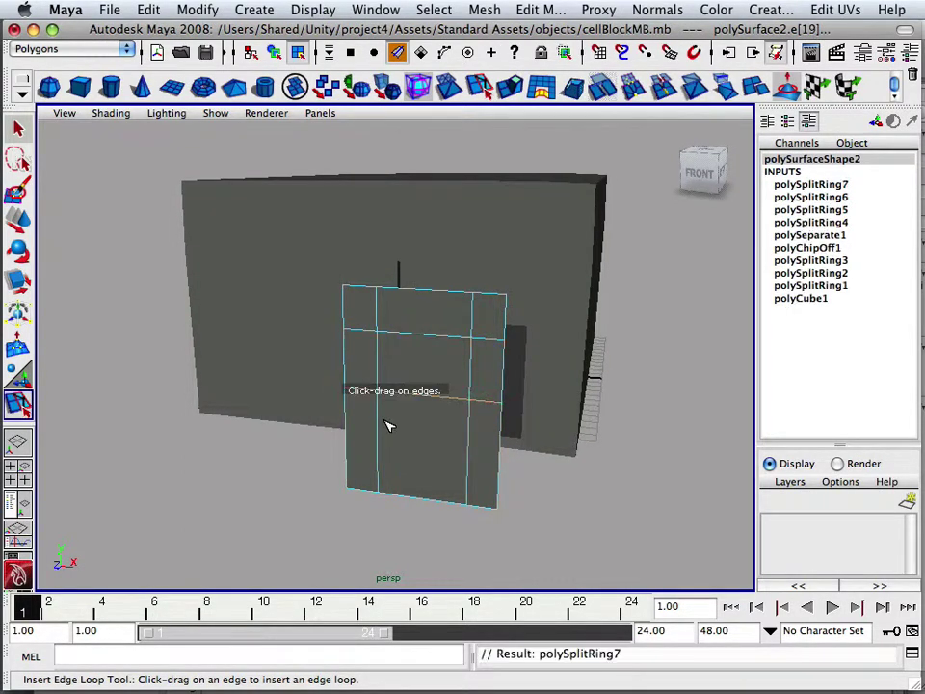
Insert four more vertical edge loops between the side loops of the door panel to mark out two narrow bars.
alt+right_drag(389, 424, 409, 464)
alt+drag(409, 464, 491, 396)
click(430, 389)
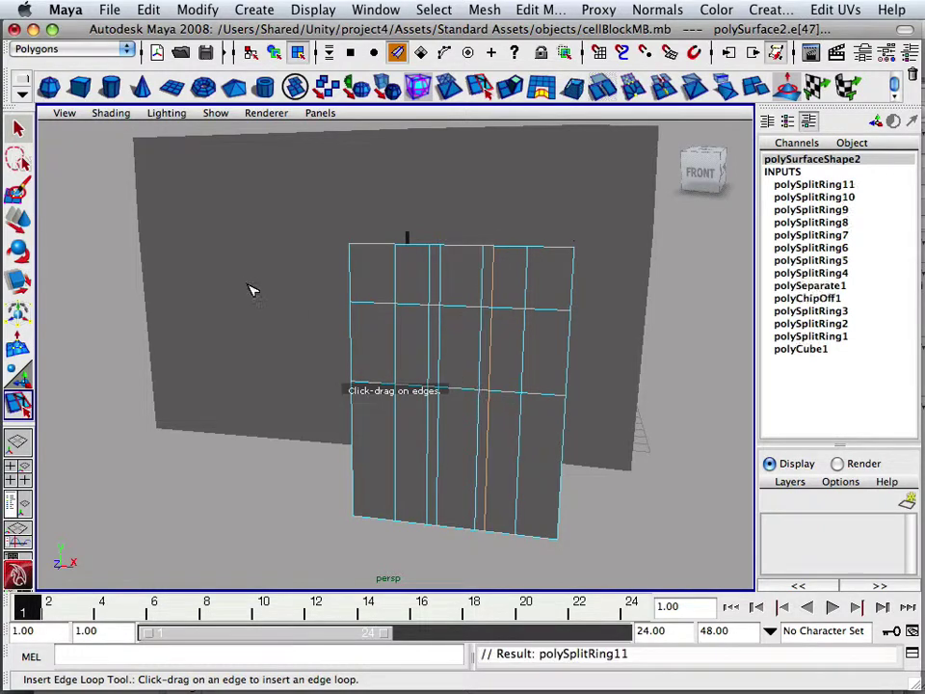
alt+drag(251, 289, 190, 254)
key(q)
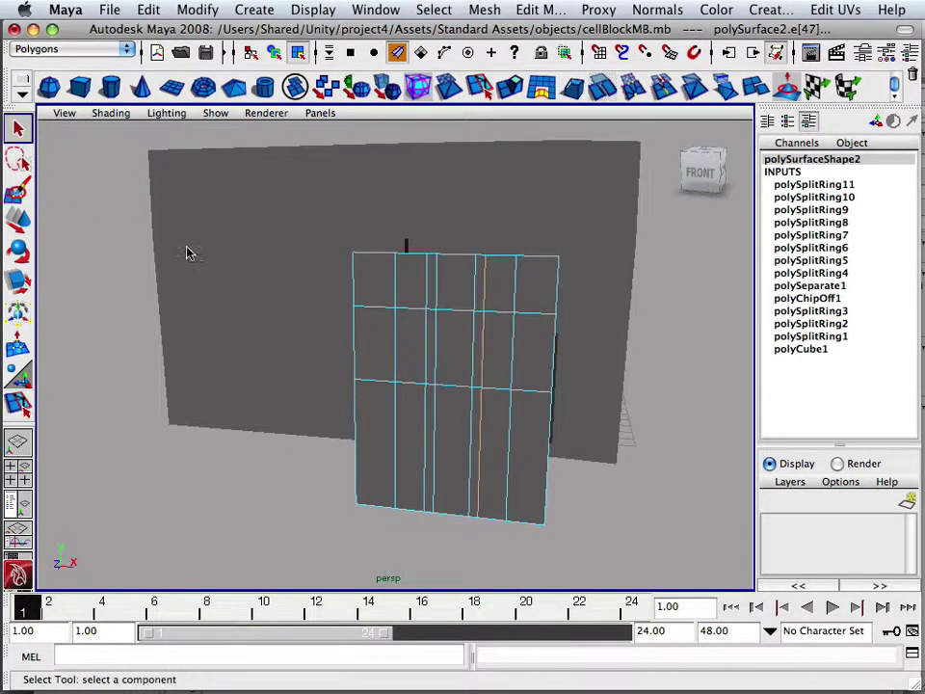
Delete the three wide faces between the bars in the door panel's window row to open the barred window.
mouse_move(491, 349)
right_down()
mouse_move(491, 383)
mouse_move(496, 357)
right_up()
click(498, 358)
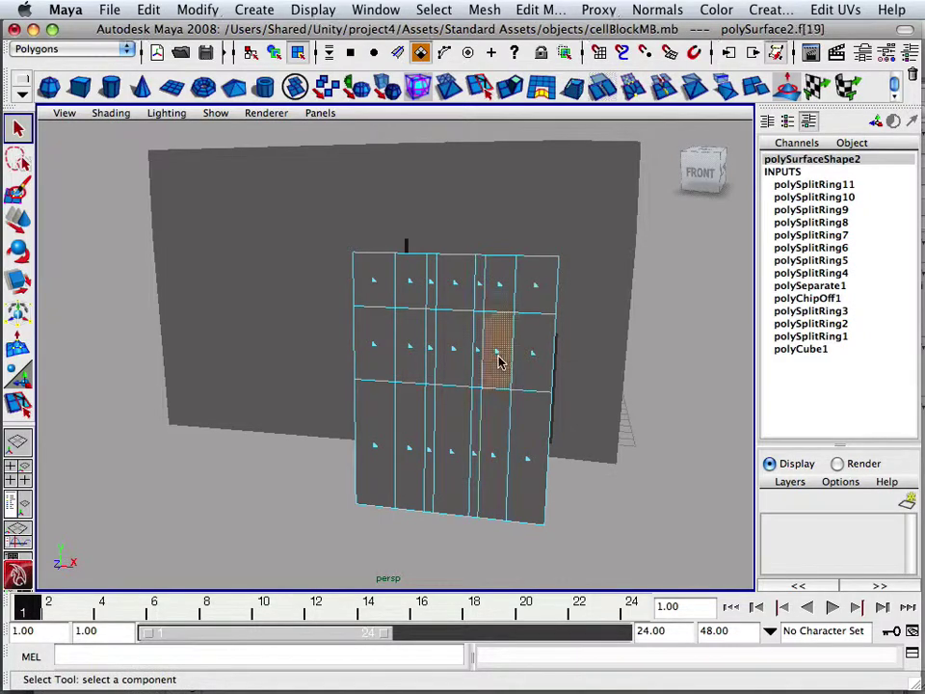
key(Delete)
click(451, 352)
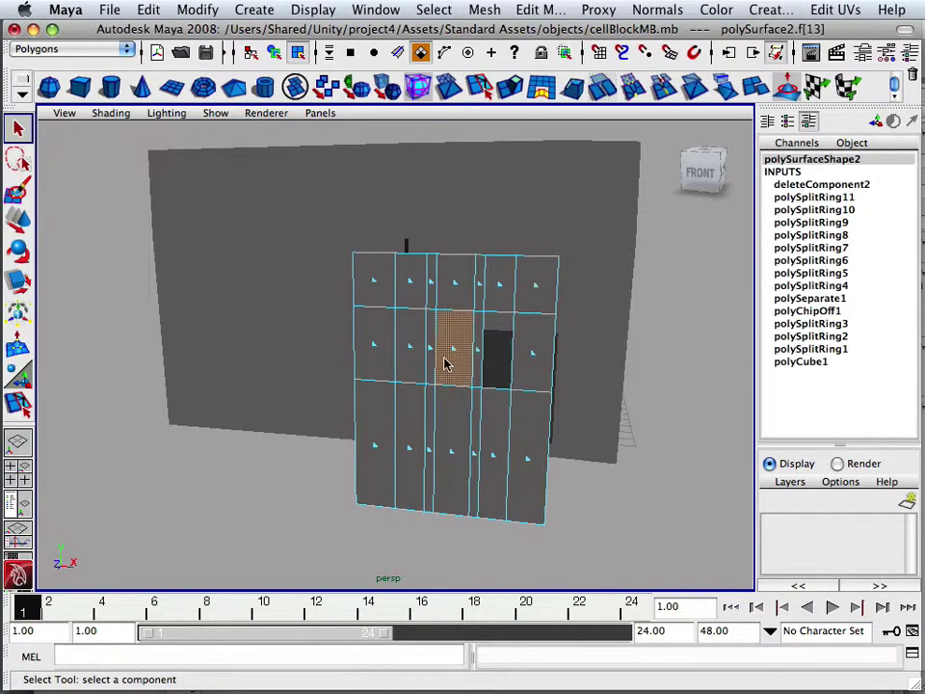
key(Delete)
click(412, 357)
key(Delete)
Select all faces of the door panel and extrude them outward to give the door thickness.
alt+drag(409, 373, 244, 337)
drag(292, 584, 293, 583)
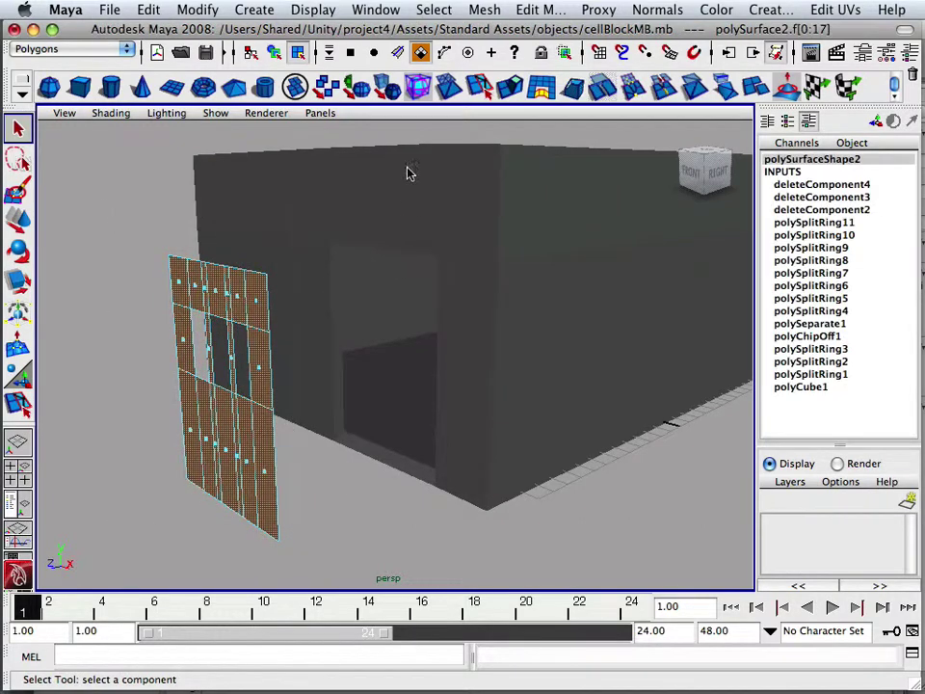
click(509, 87)
drag(208, 314, 147, 339)
click(107, 384)
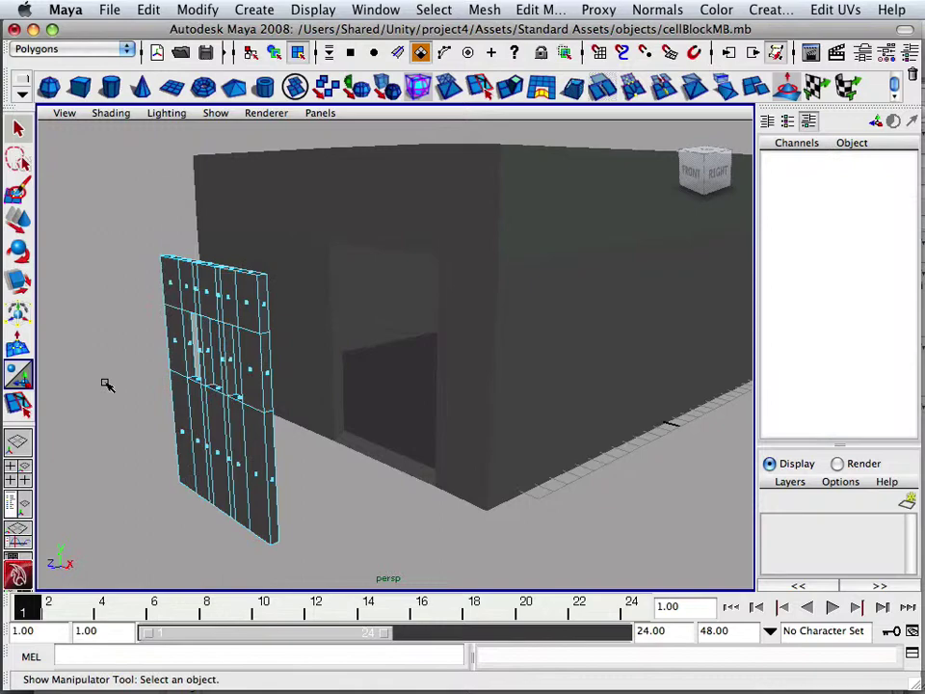
Select the pCube2 group holding the room and the door and center its pivot.
alt+drag(106, 384, 221, 468)
right_drag(262, 458, 326, 470)
click(296, 449)
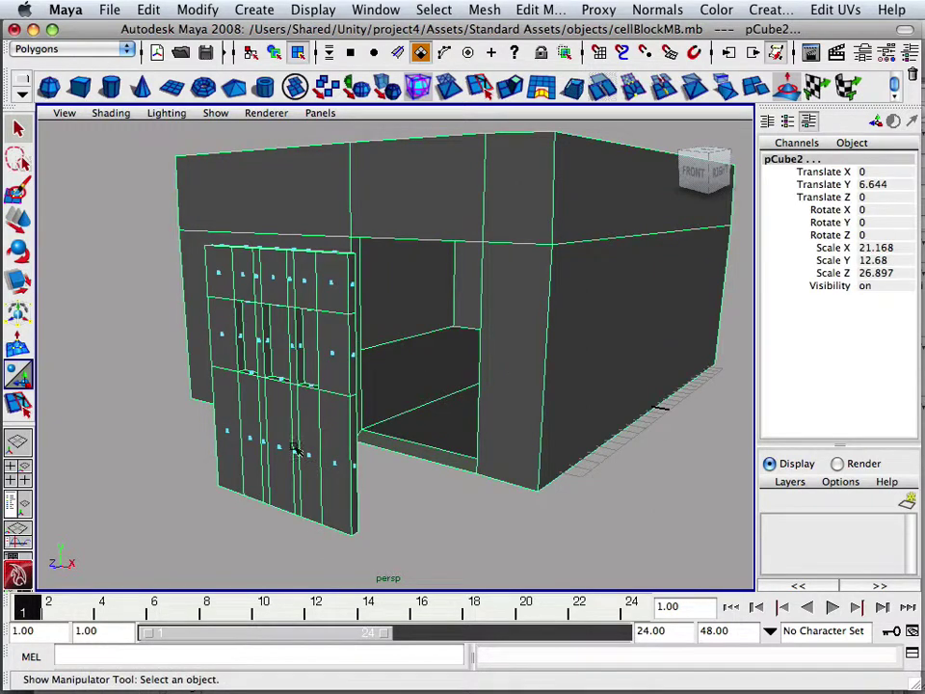
key(w)
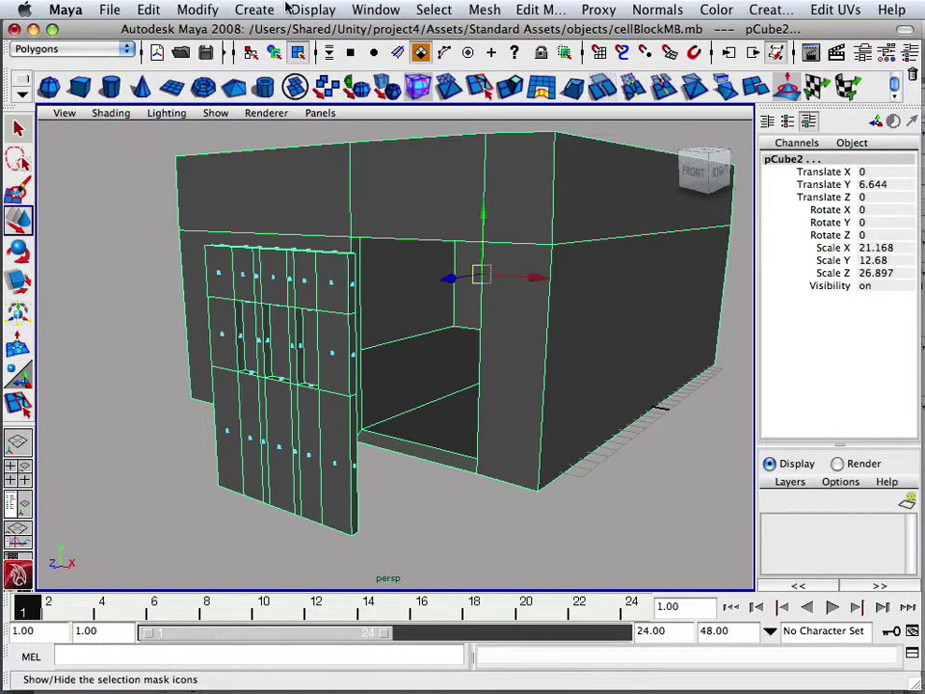
click(216, 9)
click(220, 208)
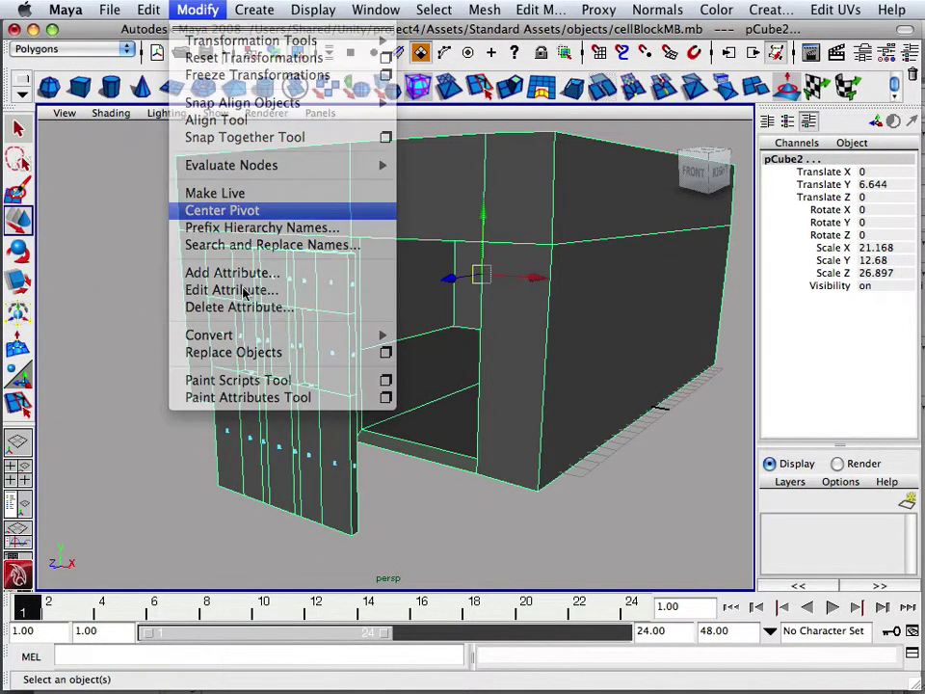
click(141, 362)
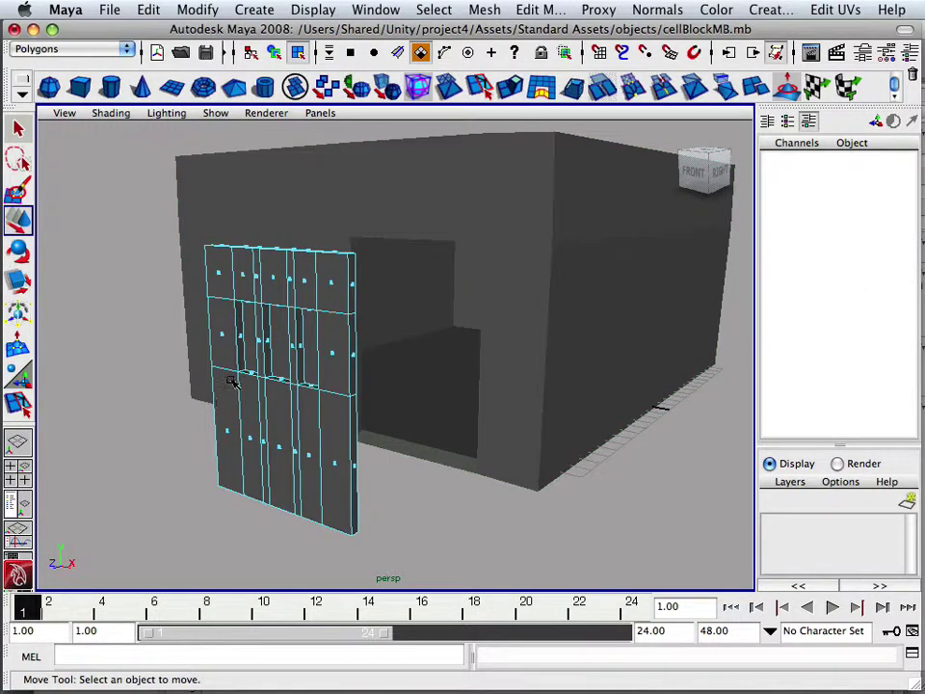
right_drag(232, 383, 237, 411)
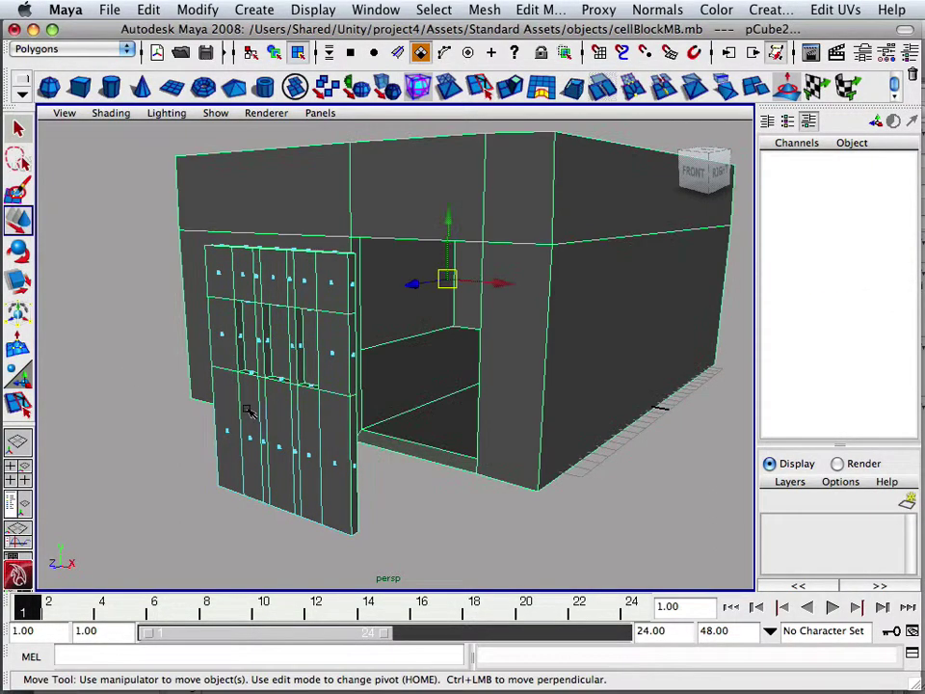
click(306, 532)
Select only the door panel in object mode, center its pivot and nudge it forward to a Translate Z of about 0.013.
right_drag(344, 349, 406, 326)
click(330, 445)
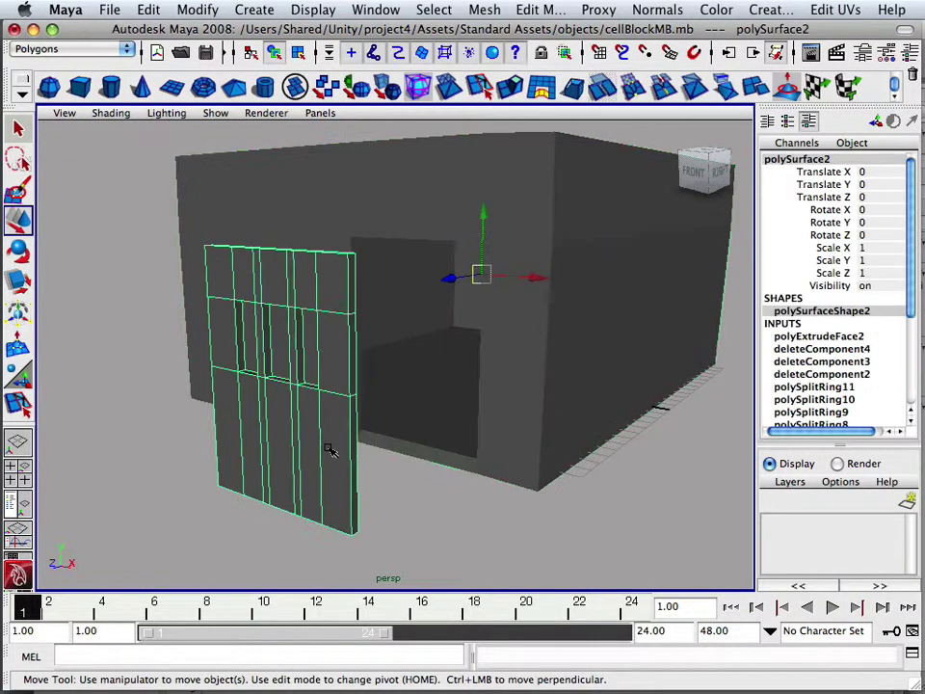
click(197, 9)
click(204, 210)
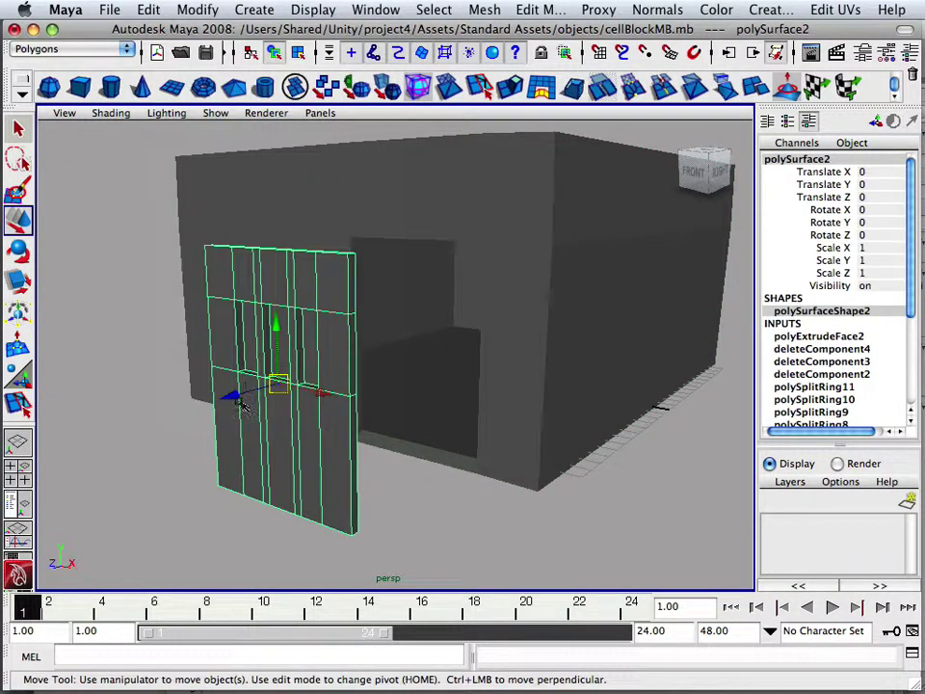
drag(242, 405, 222, 397)
Center the pivot of the room box.
click(374, 297)
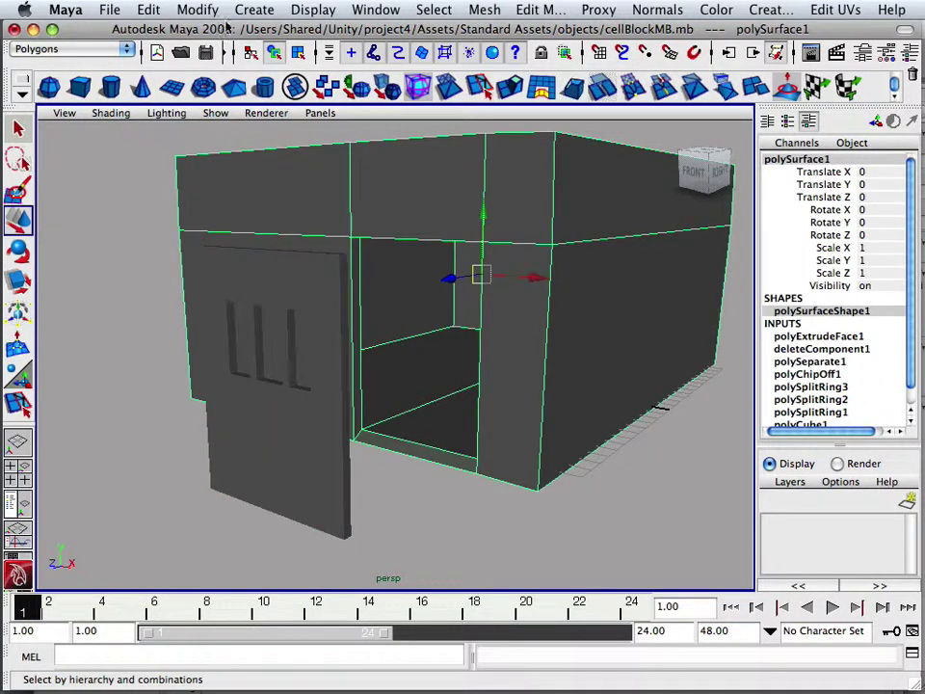
click(196, 11)
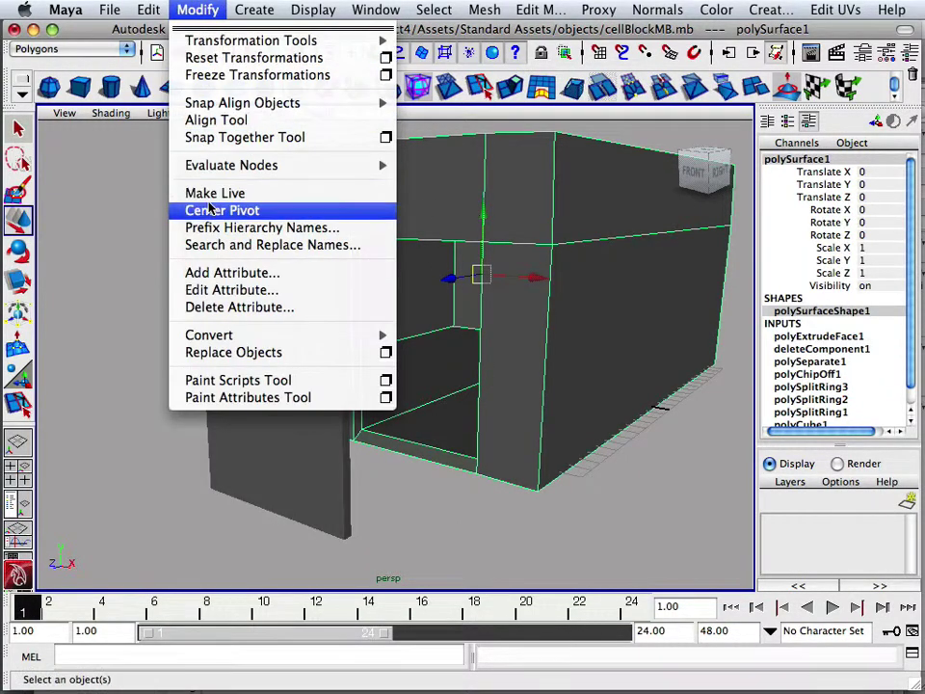
click(209, 210)
Move the door panel's pivot along X from its center to the vertical edge nearest the room's right wall.
click(234, 439)
alt+drag(190, 397, 236, 424)
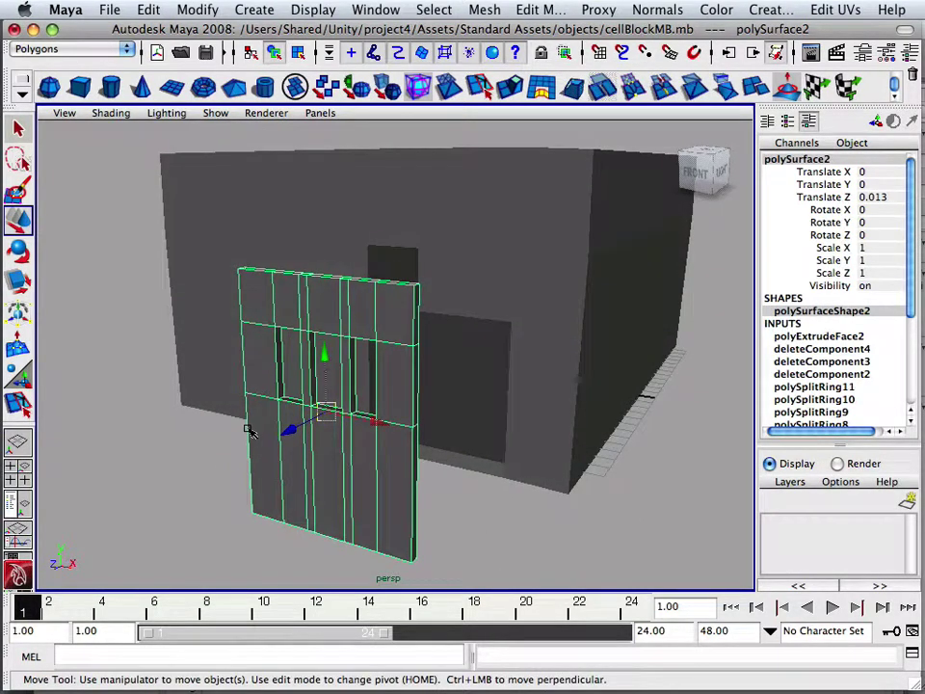
key(Home)
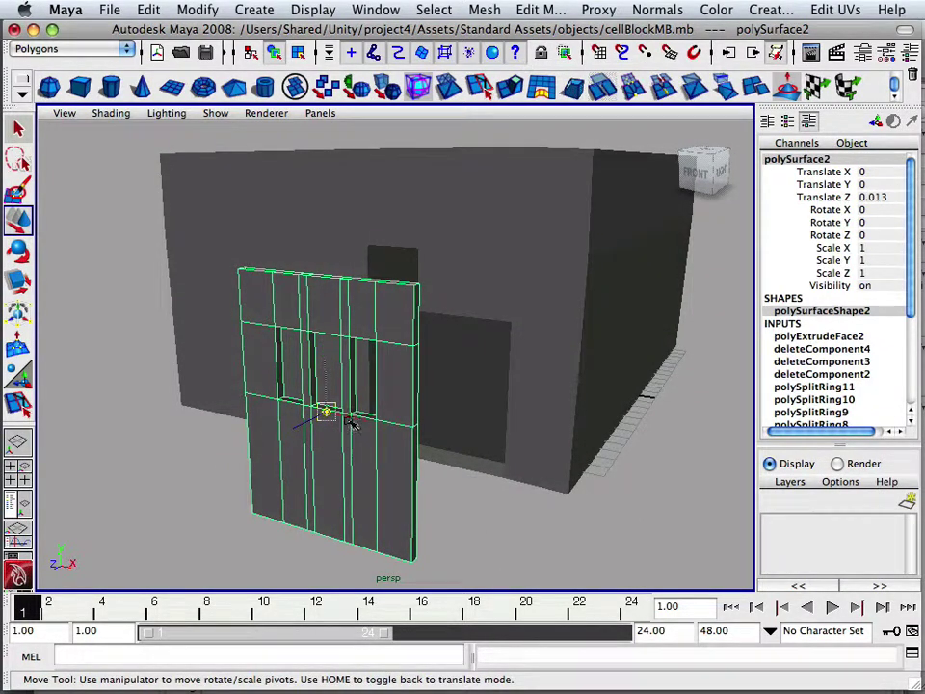
drag(348, 416, 350, 414)
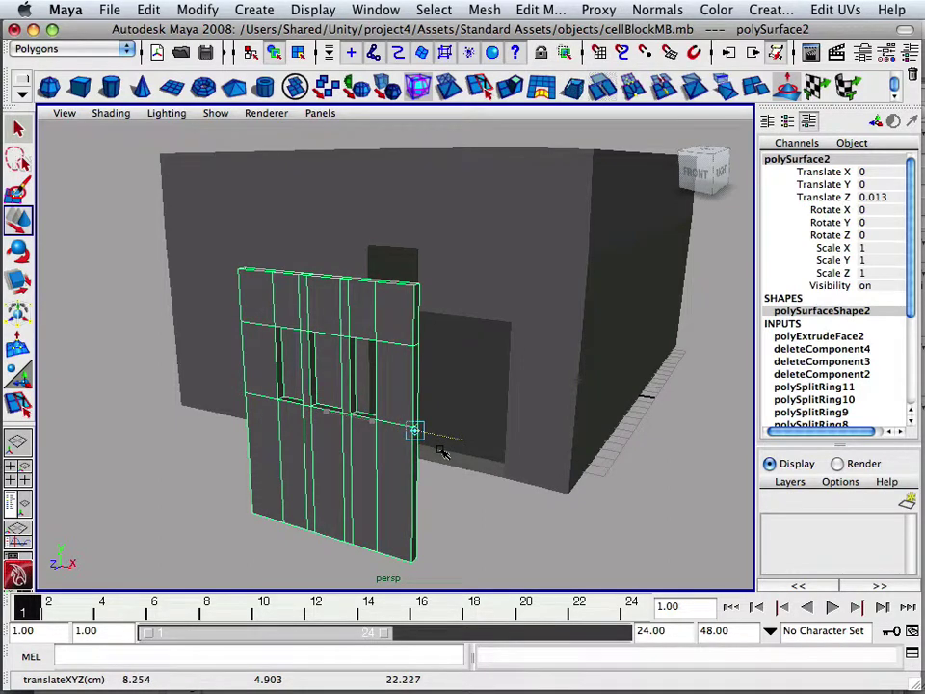
key(Home)
Fine-tune the door panel's pivot along X so it sits on the hinge edge.
alt+drag(441, 453, 197, 460)
scroll(229, 442, up, 5)
alt+drag(142, 470, 165, 459)
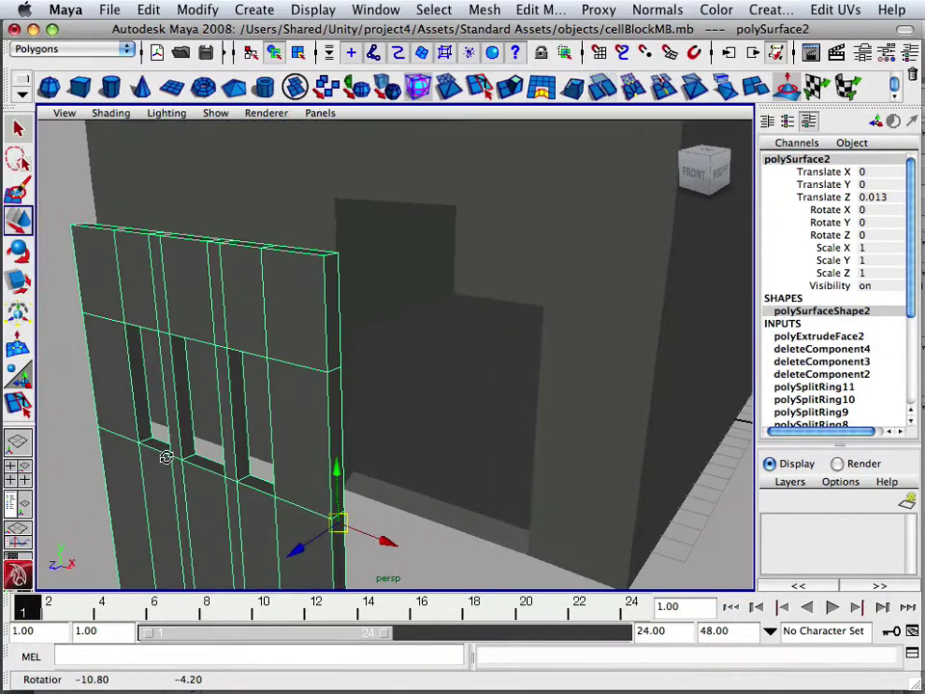
scroll(172, 467, down, 3)
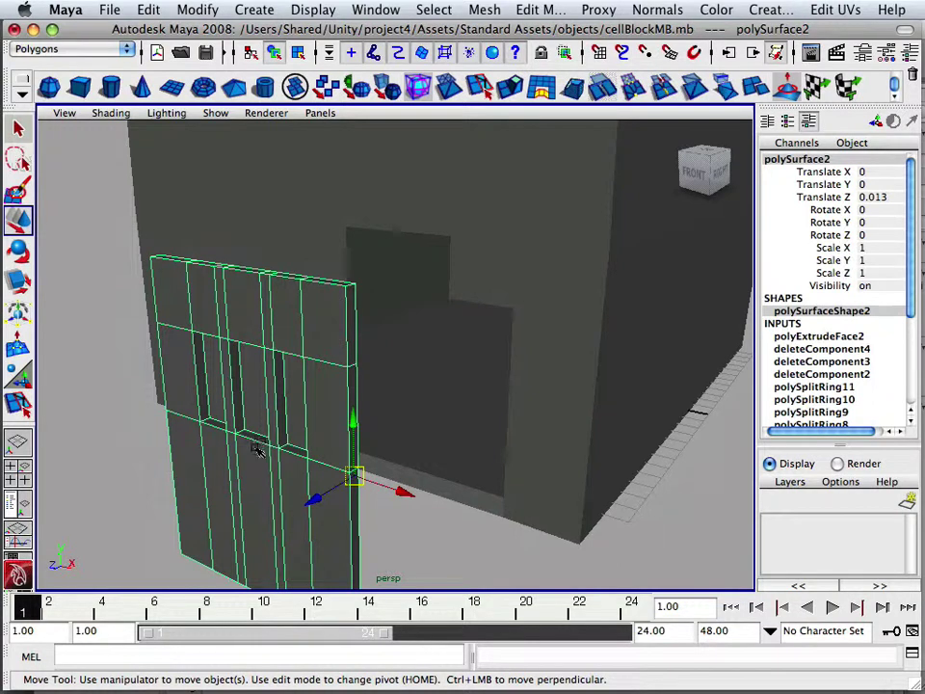
key(Home)
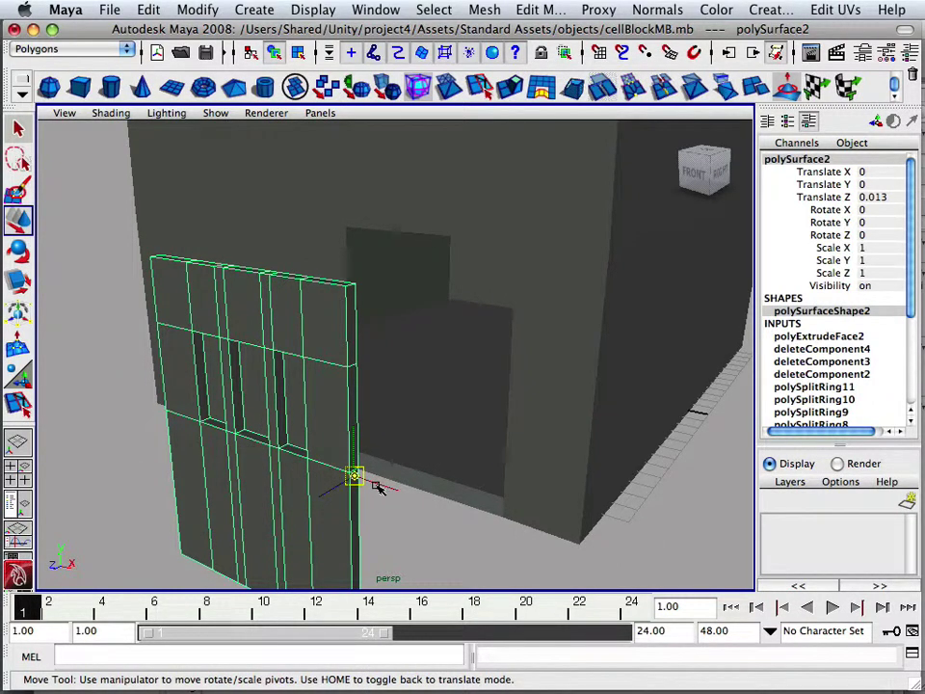
drag(377, 488, 294, 492)
key(Home)
scroll(349, 490, down, 5)
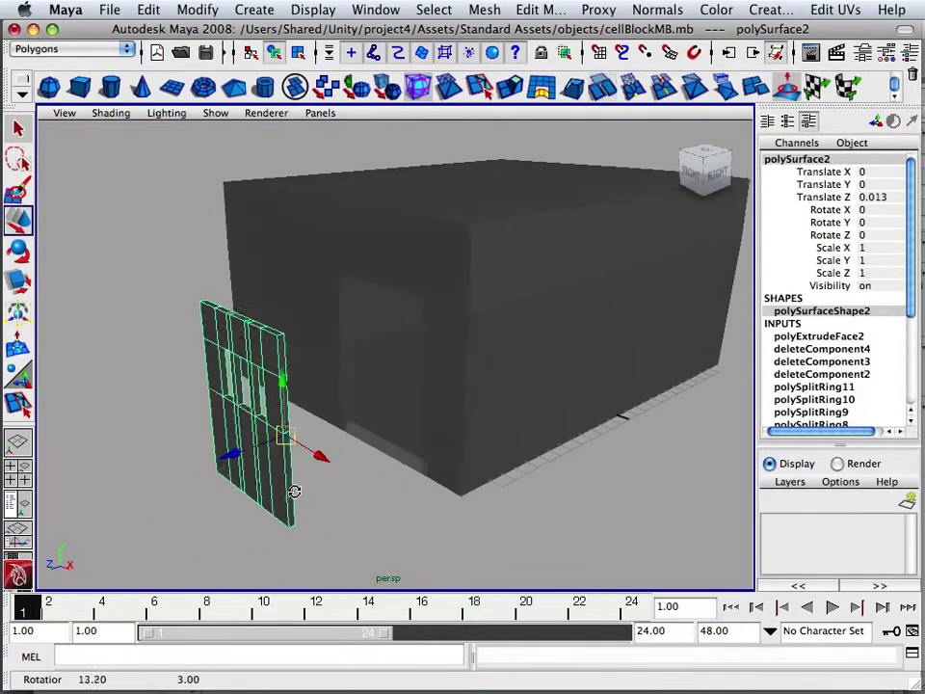
Rename the room box object as cell.
click(435, 452)
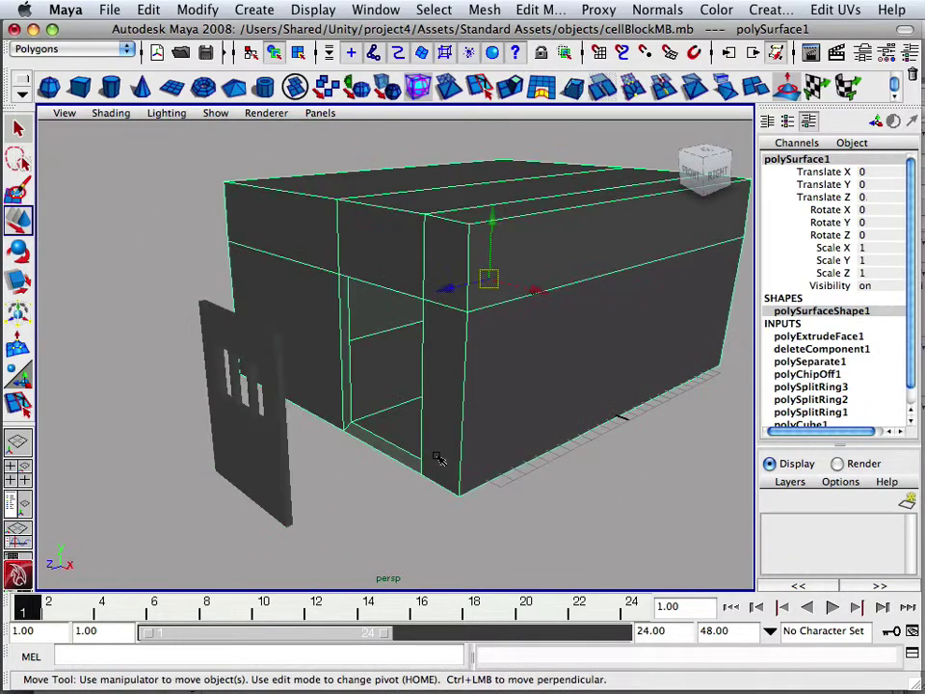
double_click(777, 161)
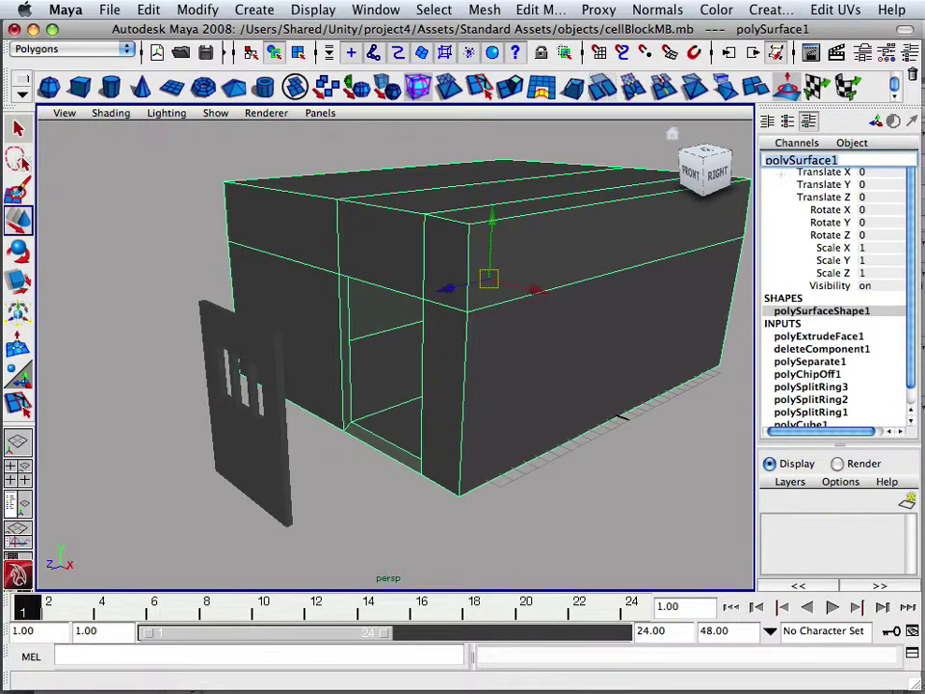
text(cell)
key(Return)
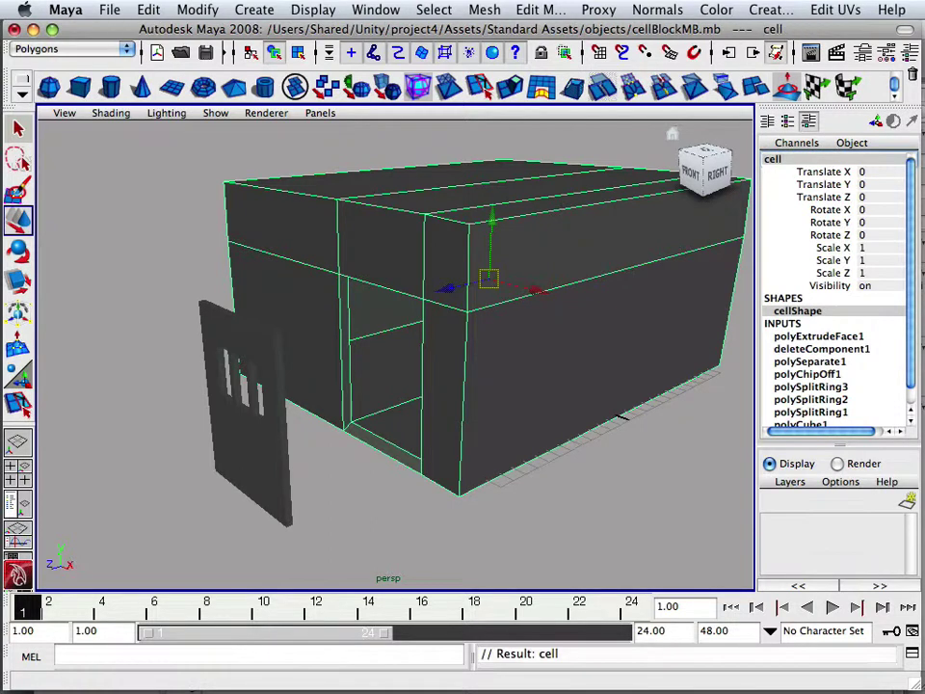
Rename the barred door panel as door.
click(240, 462)
double_click(808, 161)
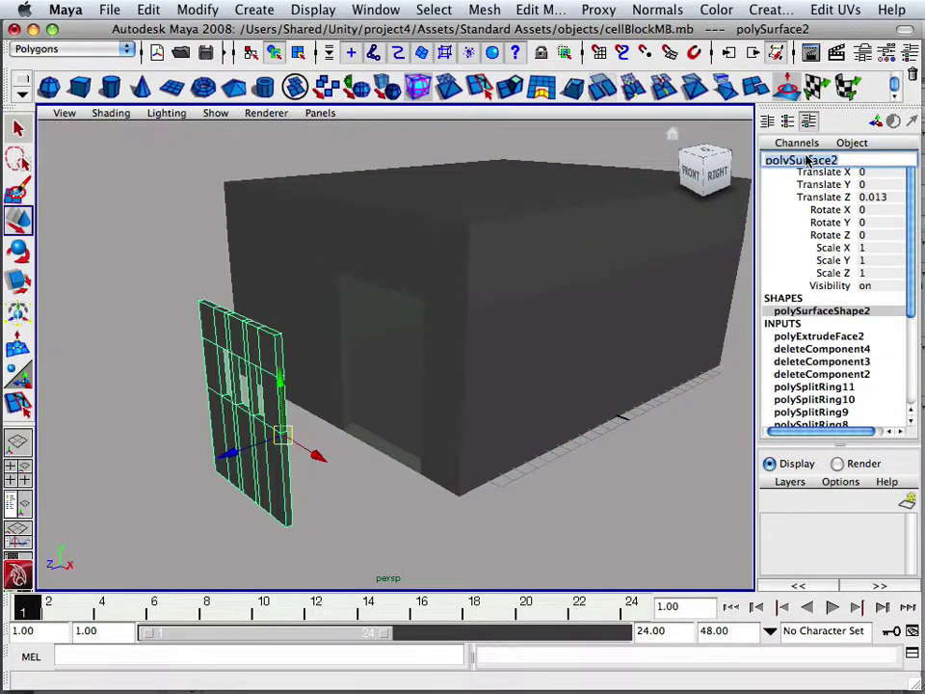
text(door)
key(Return)
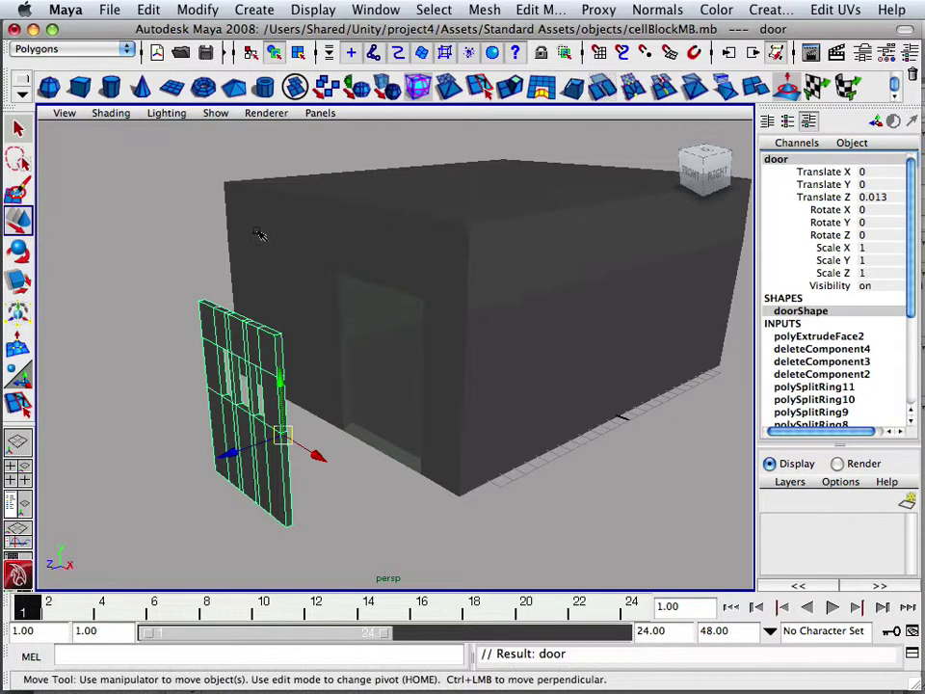
Delete the construction history of both the door and the cell.
shift+click(415, 406)
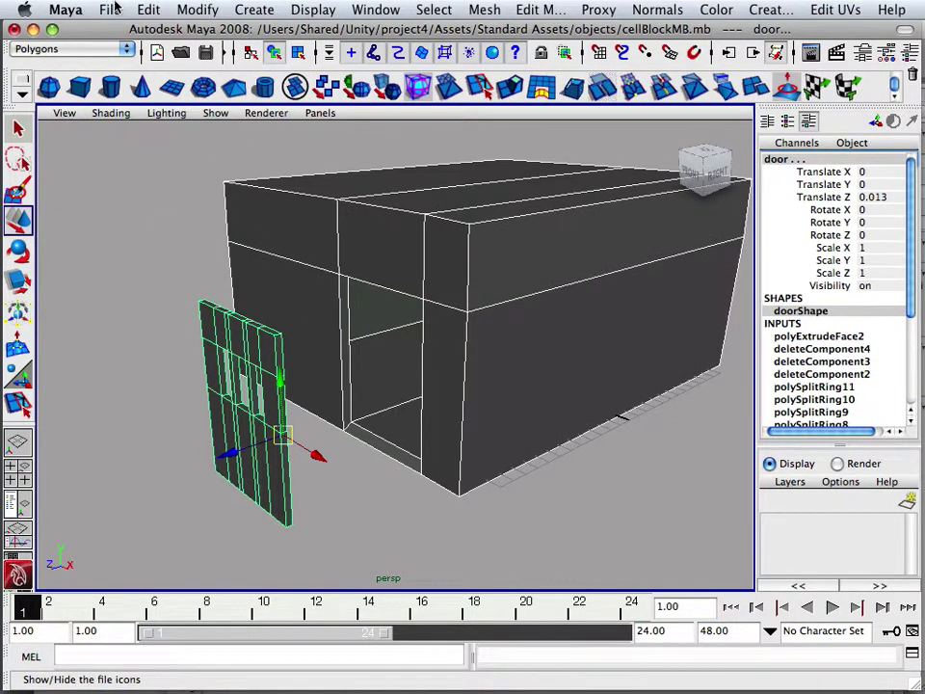
click(189, 10)
click(214, 210)
click(149, 8)
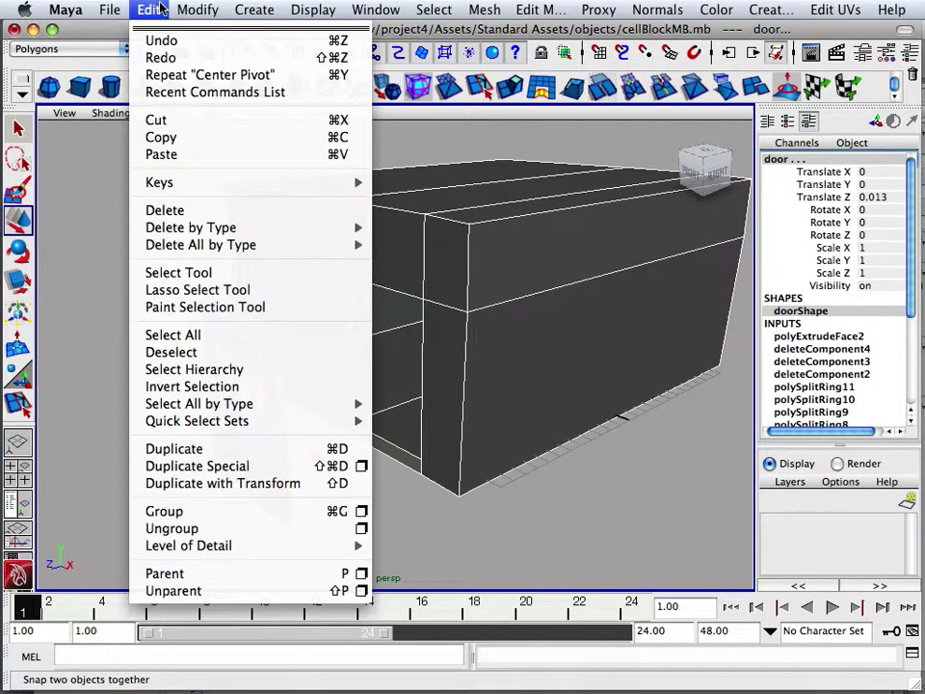
mouse_move(199, 228)
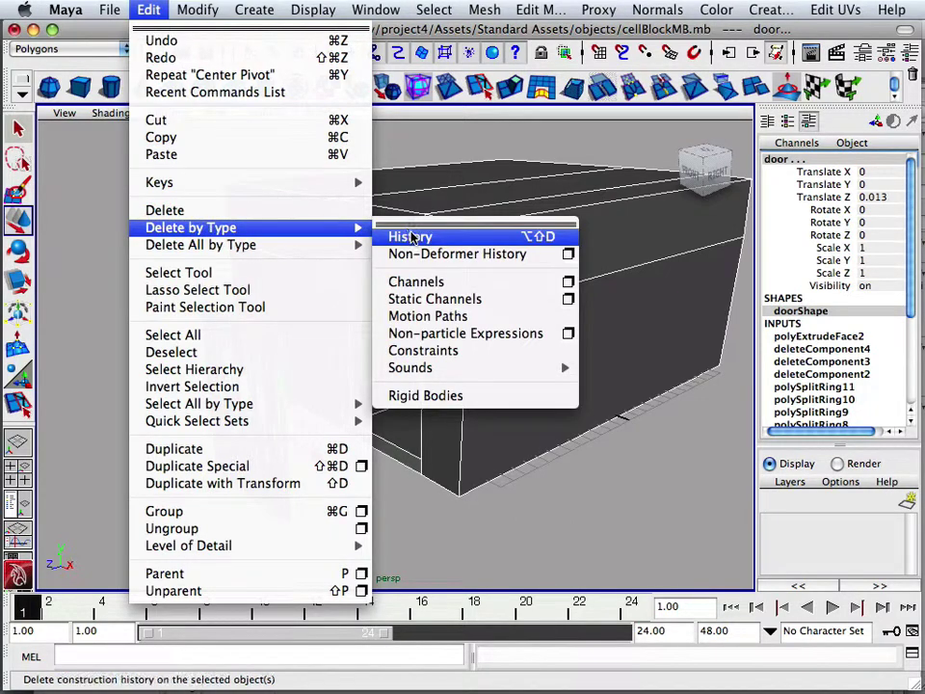
click(390, 233)
Move the door back along Z into the cell's doorway, to a Translate Z of about -0.292.
drag(229, 465, 302, 438)
drag(197, 296, 457, 500)
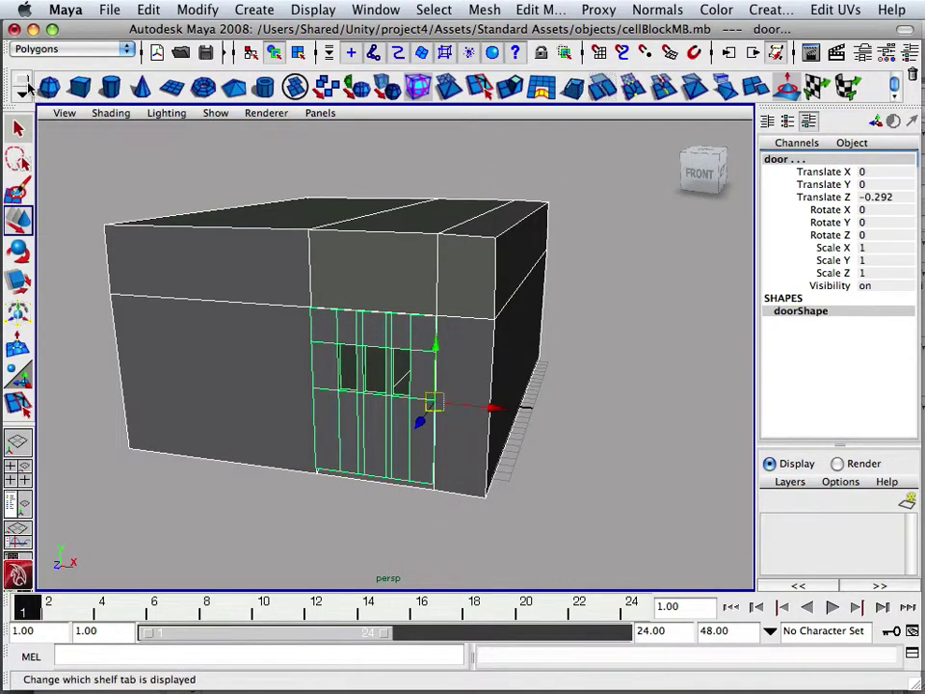
Group the door and the cell together and name the group CellBlock.
click(23, 92)
click(50, 94)
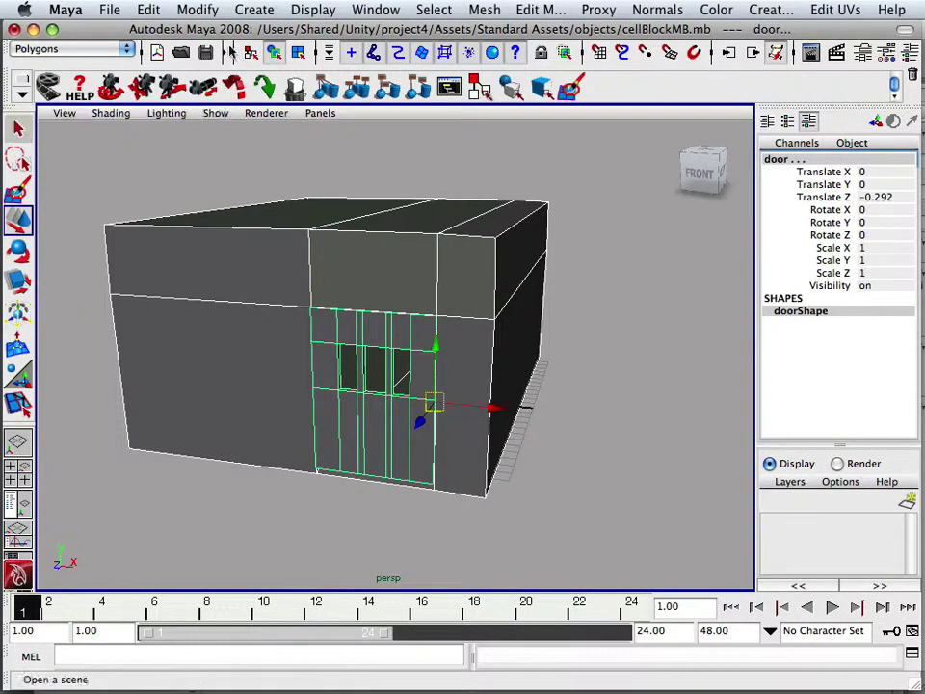
click(328, 93)
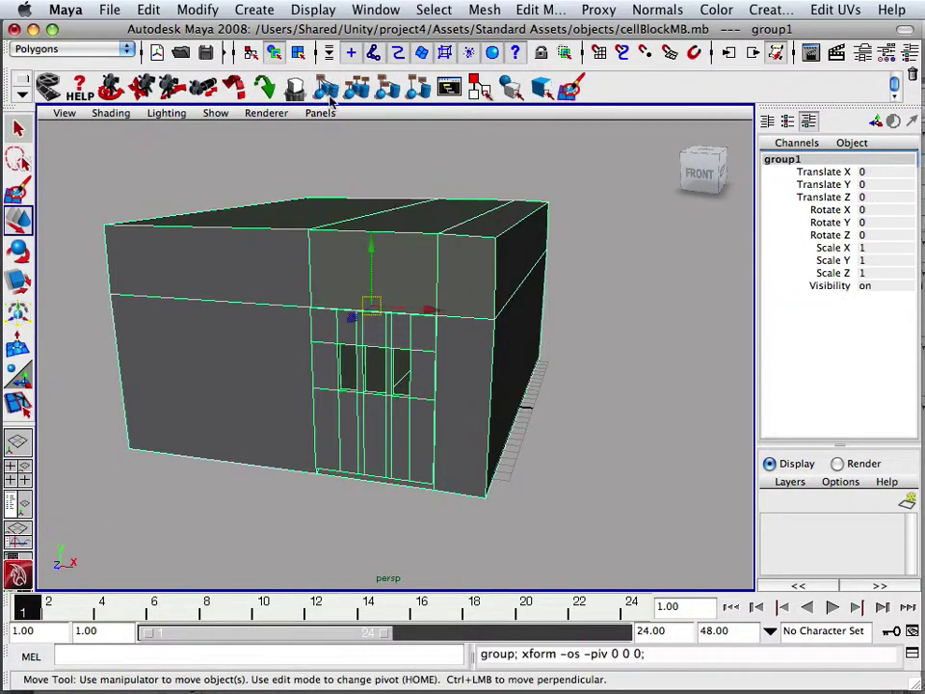
double_click(782, 161)
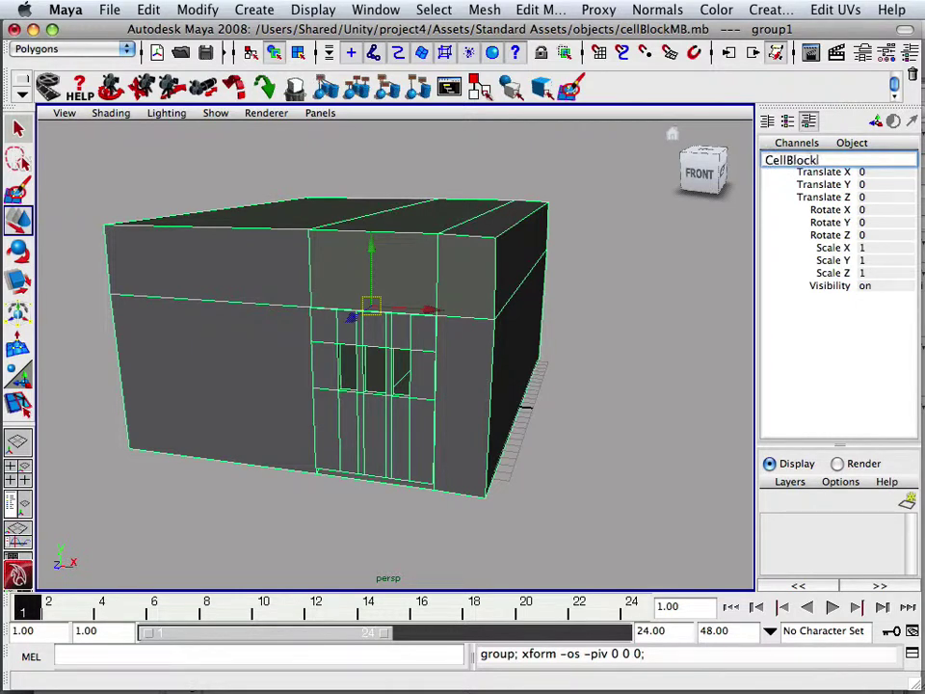
key(Return)
Open the Outliner, expand pCube2 and select the CellBlock group beneath it.
click(533, 314)
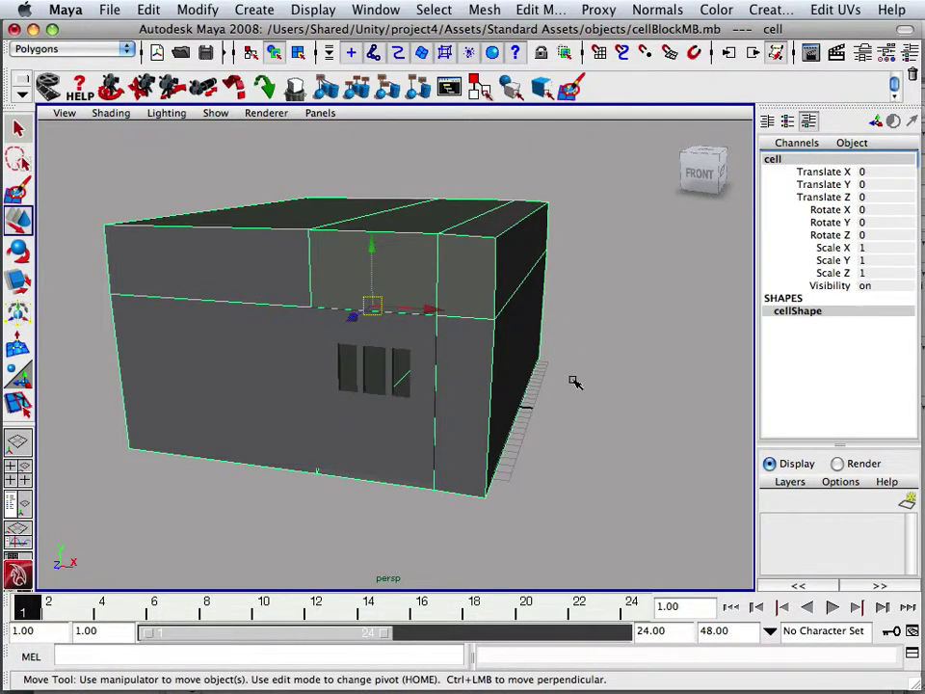
alt+drag(577, 380, 648, 306)
click(375, 9)
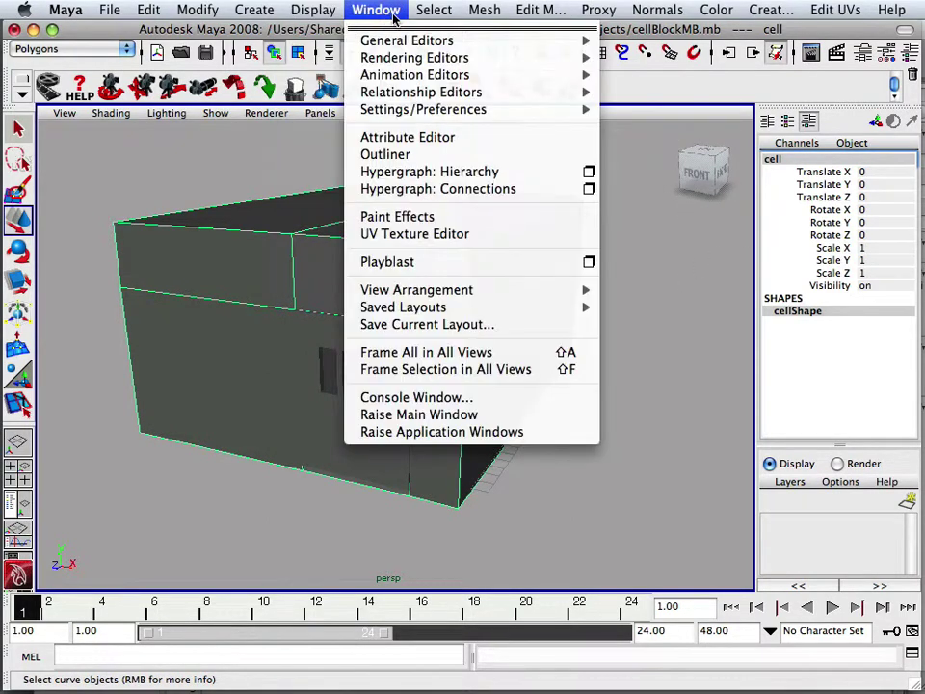
click(385, 154)
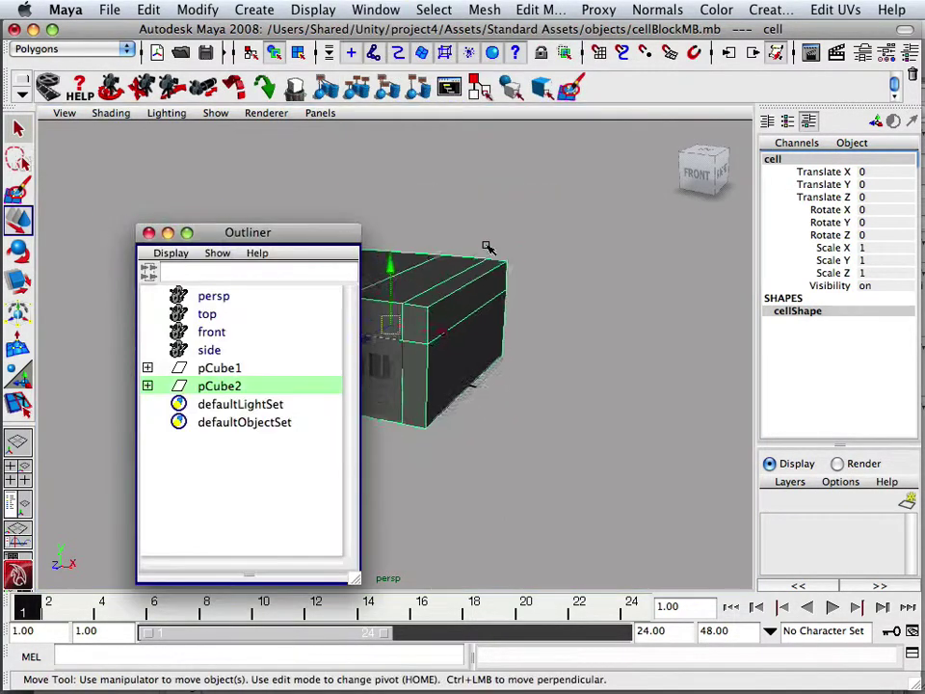
click(147, 386)
click(239, 405)
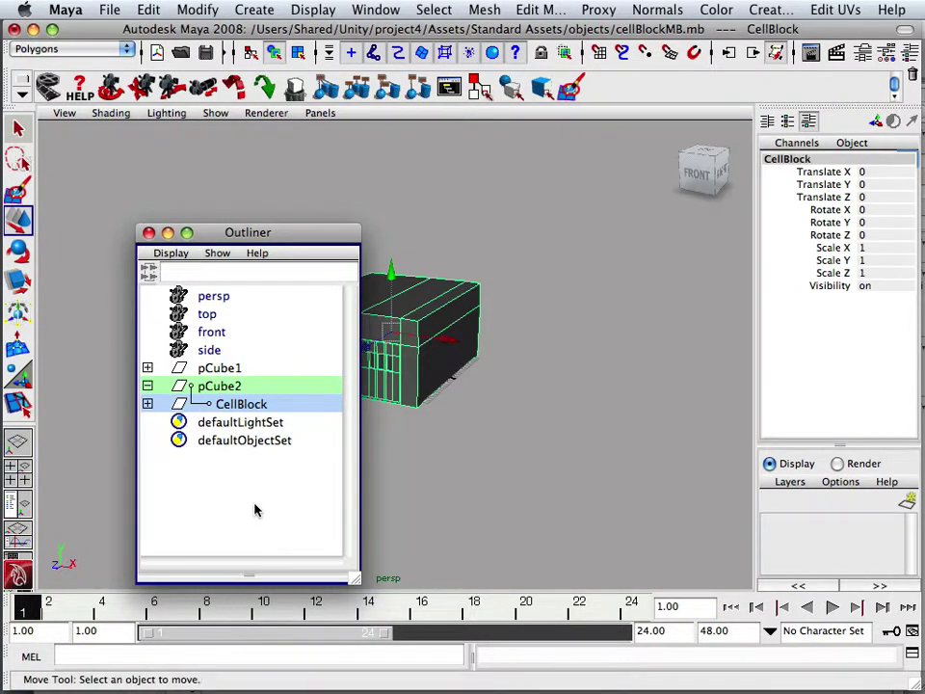
click(257, 508)
click(233, 406)
drag(222, 239, 630, 301)
Scale the CellBlock group up uniformly to about 3.543.
key(r)
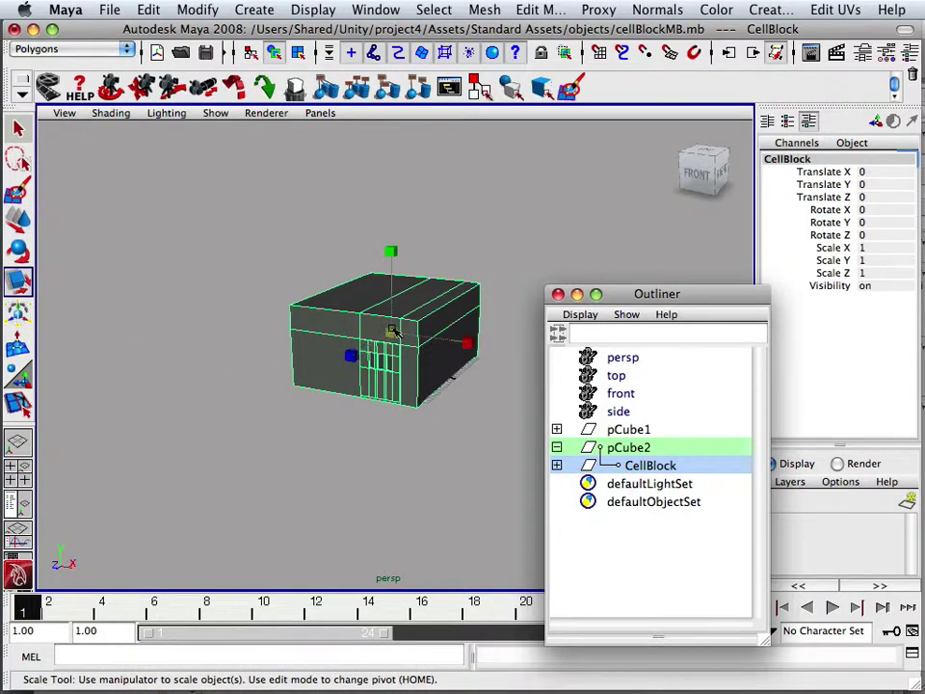
drag(392, 330, 541, 397)
alt+drag(237, 429, 255, 418)
scroll(255, 417, down, 4)
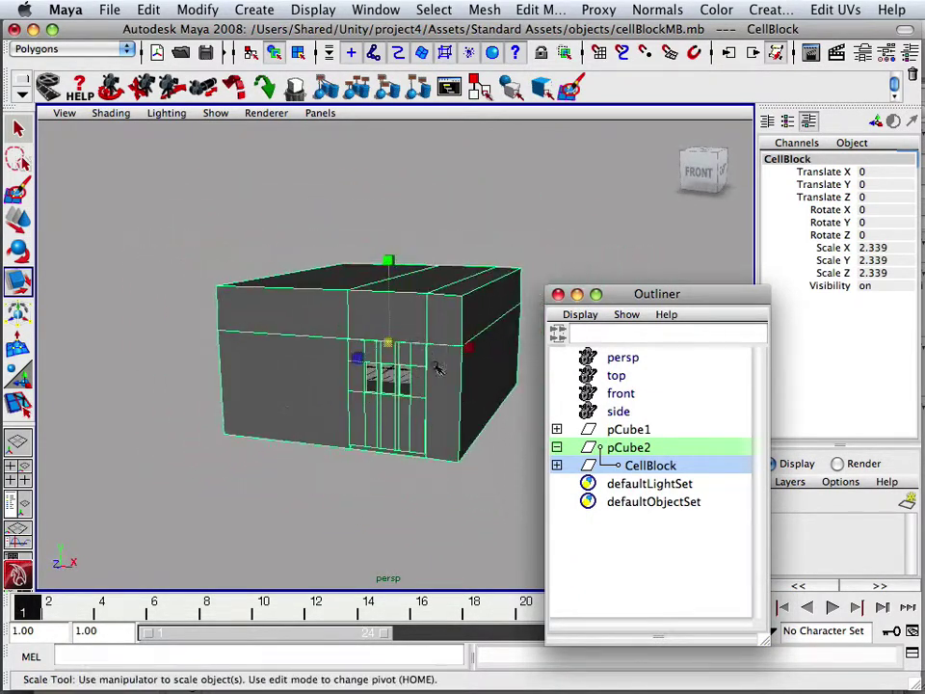
middle_drag(438, 369, 484, 397)
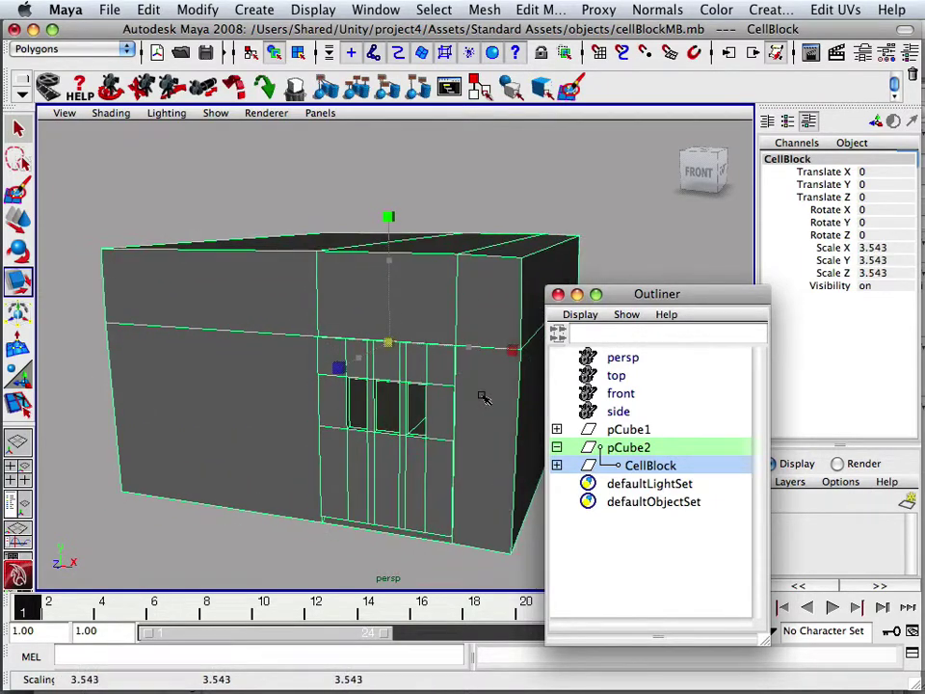
Raise the CellBlock group along Y to a Translate Y of about 1.762.
key(w)
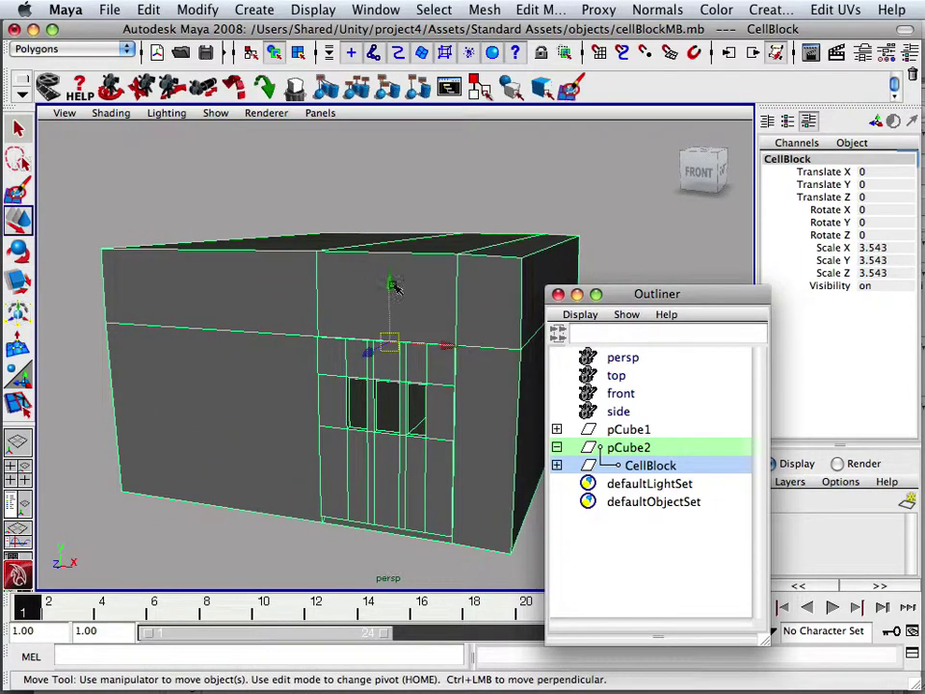
drag(393, 288, 302, 293)
alt+right_drag(301, 293, 209, 366)
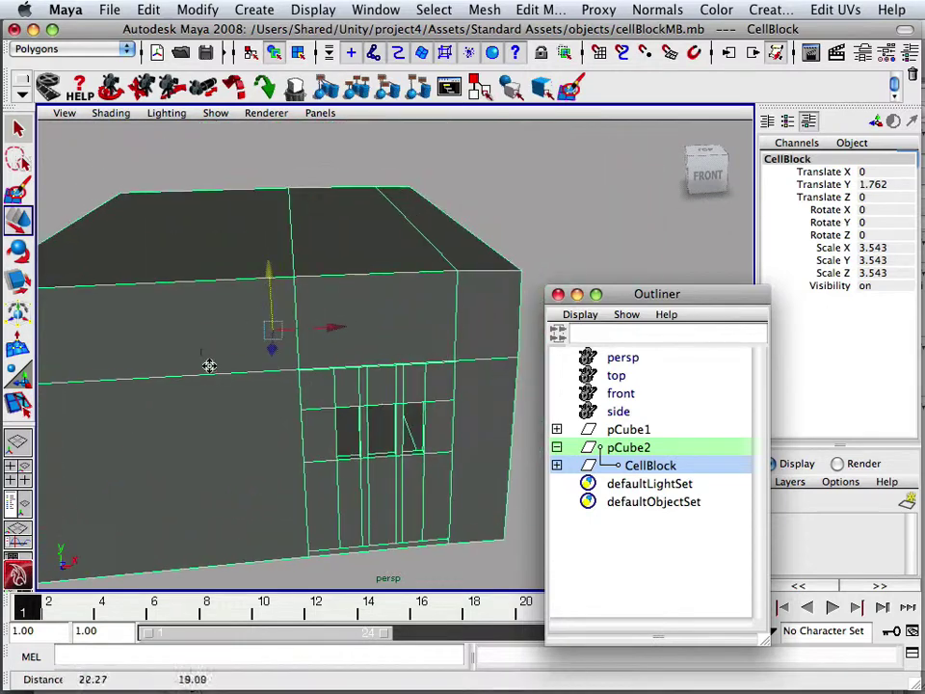
alt+drag(209, 366, 145, 289)
Start exporting the whole scene and set the destination to project5/Assets/Standard Assets in the Unity folder.
click(109, 10)
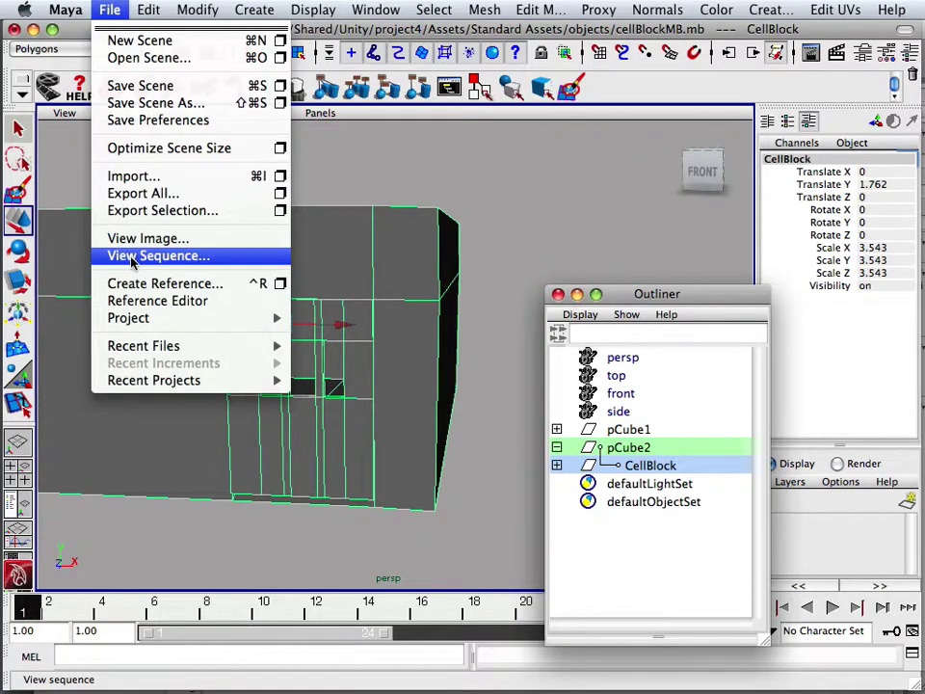
click(116, 193)
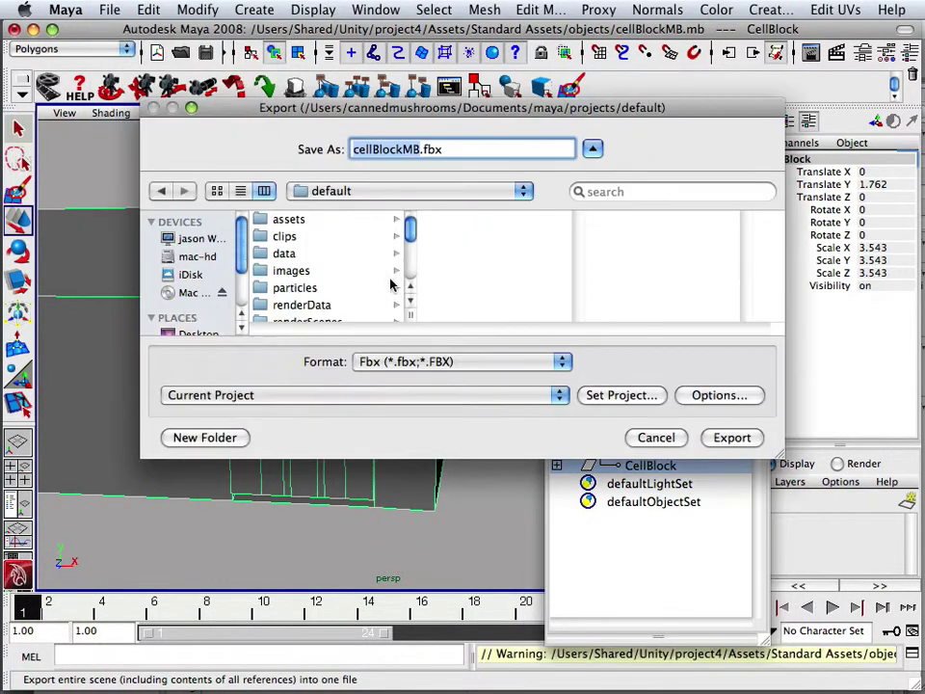
scroll(395, 251, down, 2)
click(395, 191)
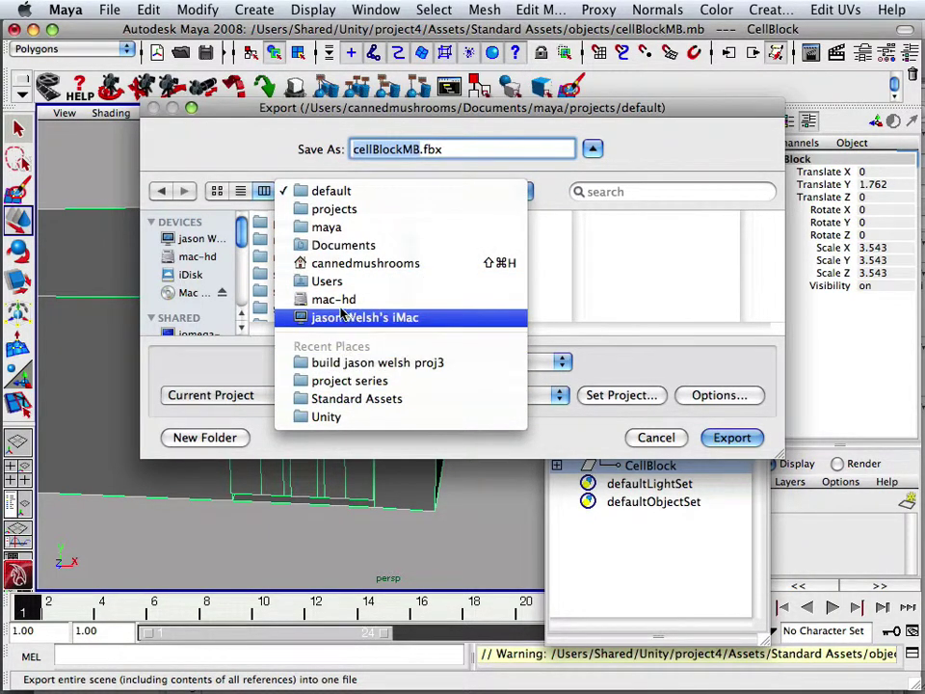
click(327, 416)
scroll(364, 298, down, 15)
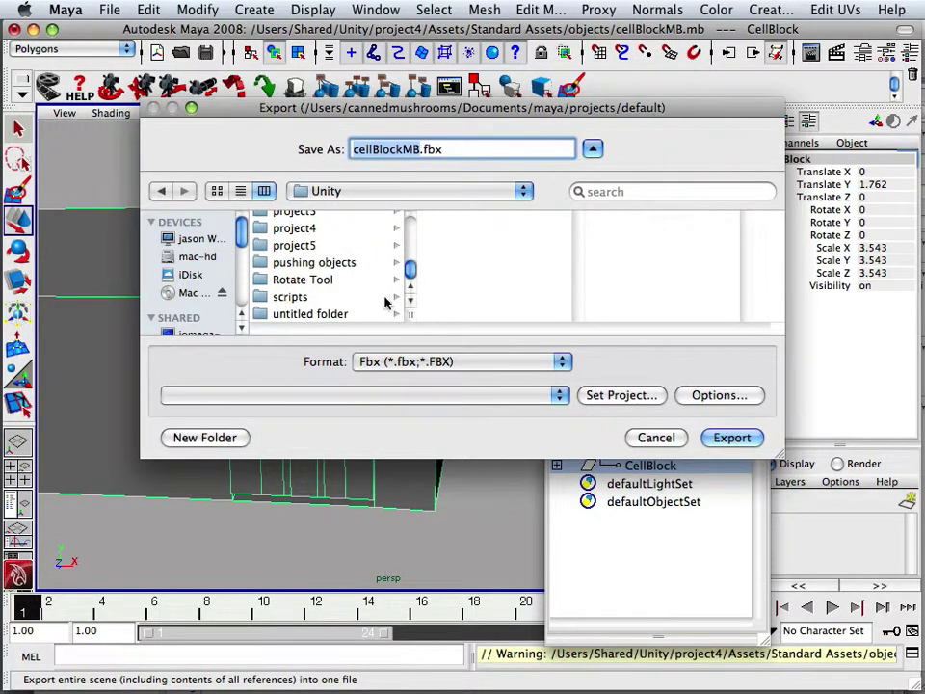
click(294, 244)
click(459, 220)
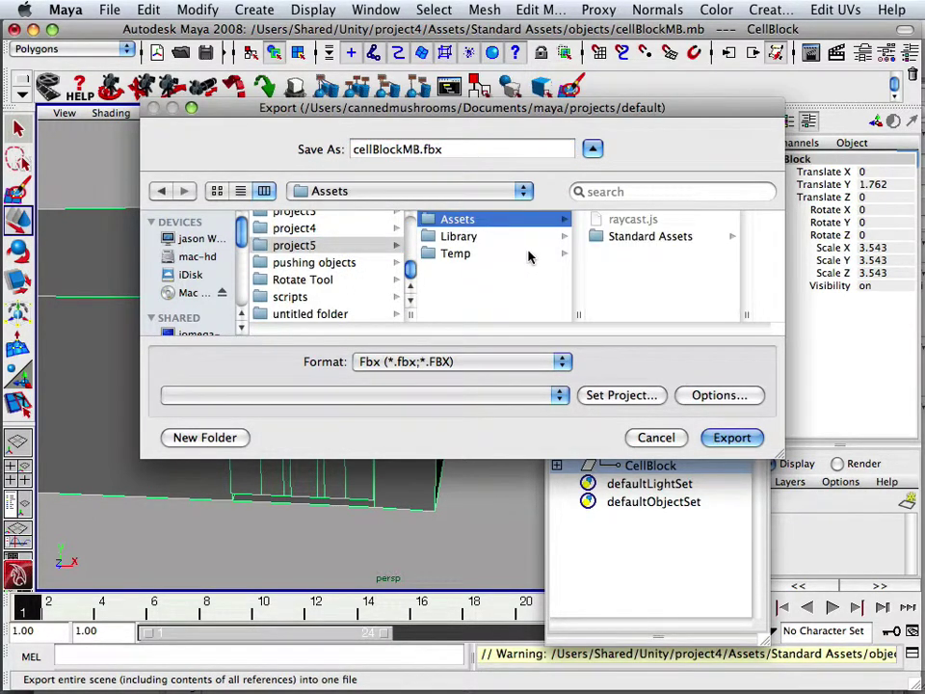
click(638, 236)
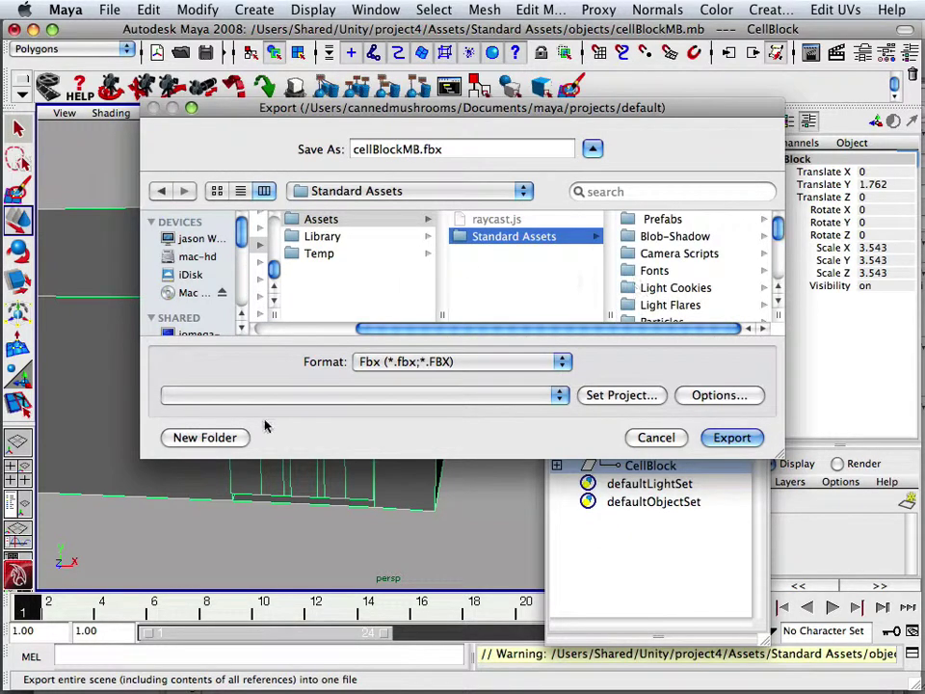
Create a new folder named objects inside Standard Assets for the export.
click(241, 437)
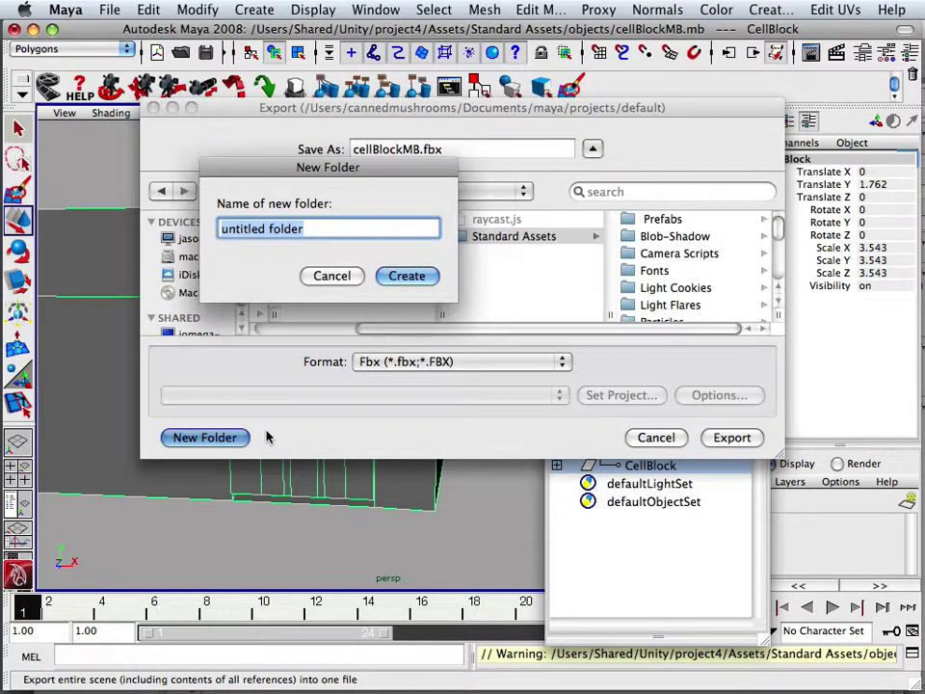
text(objects)
key(Return)
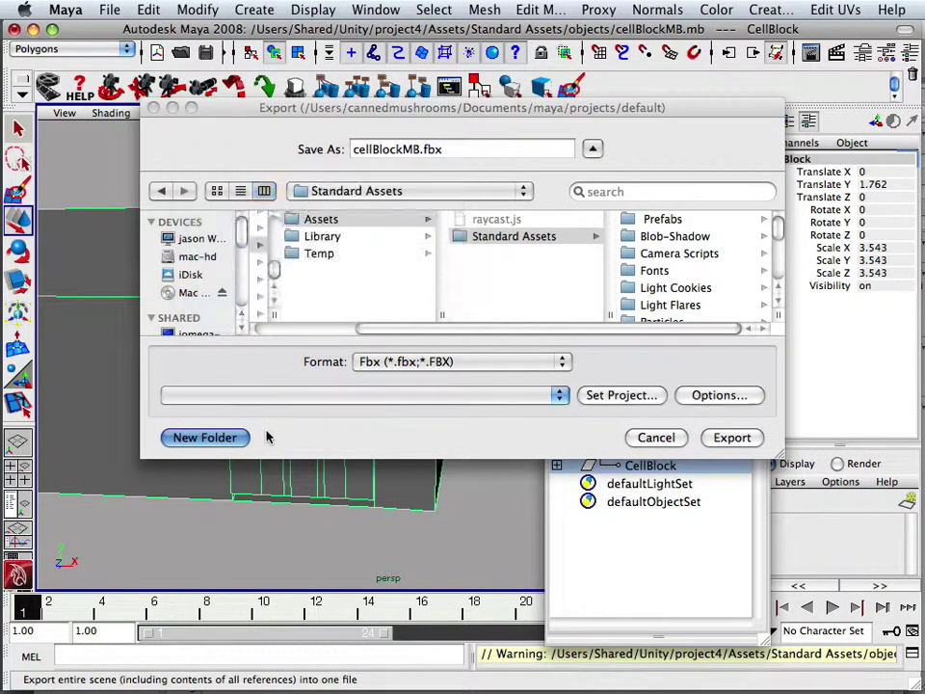
Name the export file cellBlockFBX.fbx and export it in FBX format with the Unity preset and centimeter units.
click(421, 151)
key(BackSpace)
key(BackSpace)
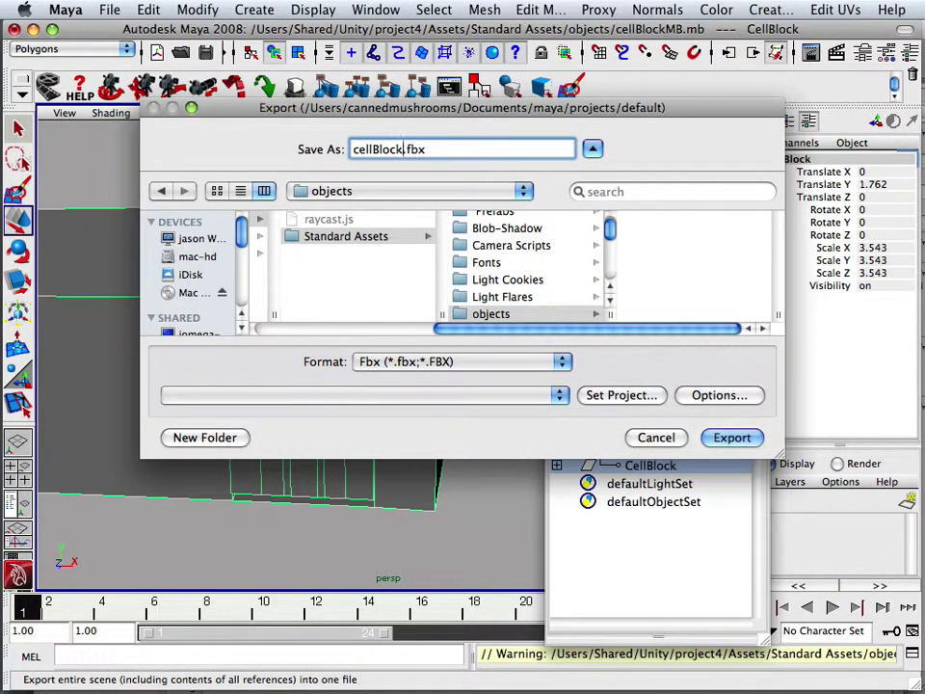
text(FBX)
click(732, 438)
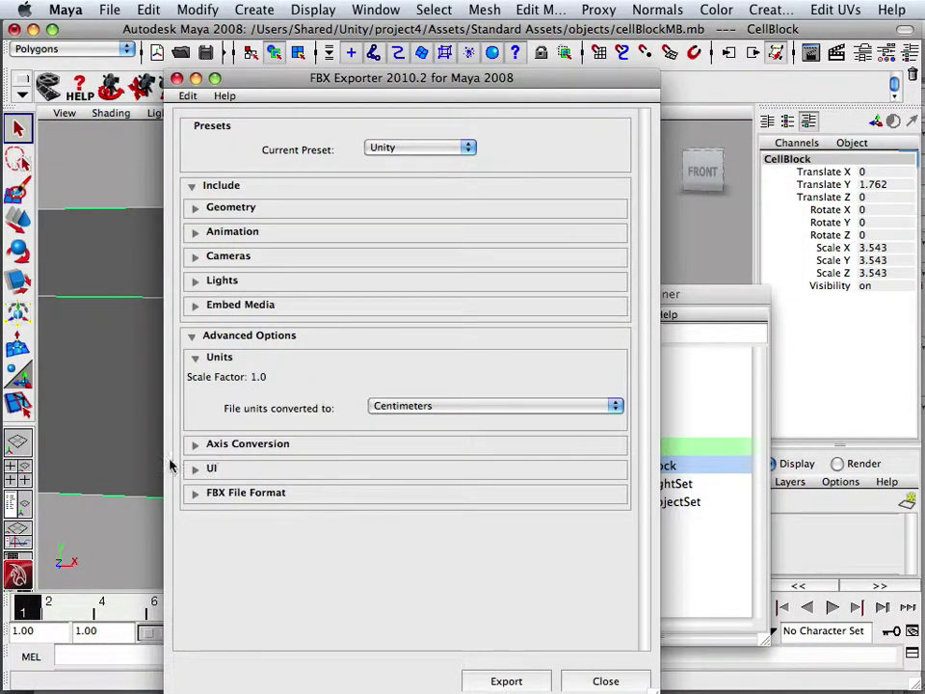
click(490, 680)
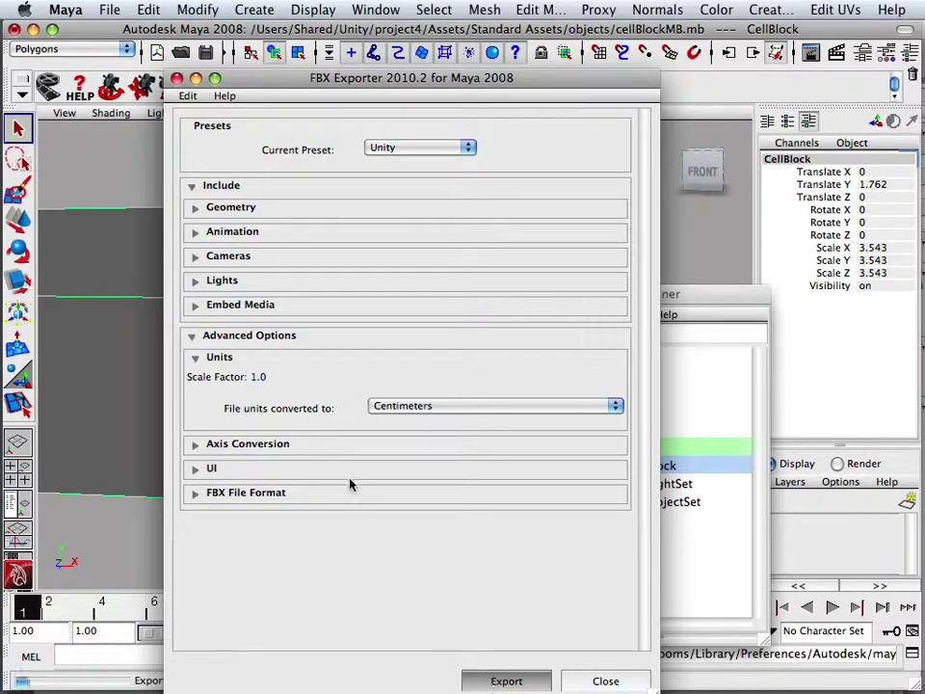
scroll(332, 482, down, 1)
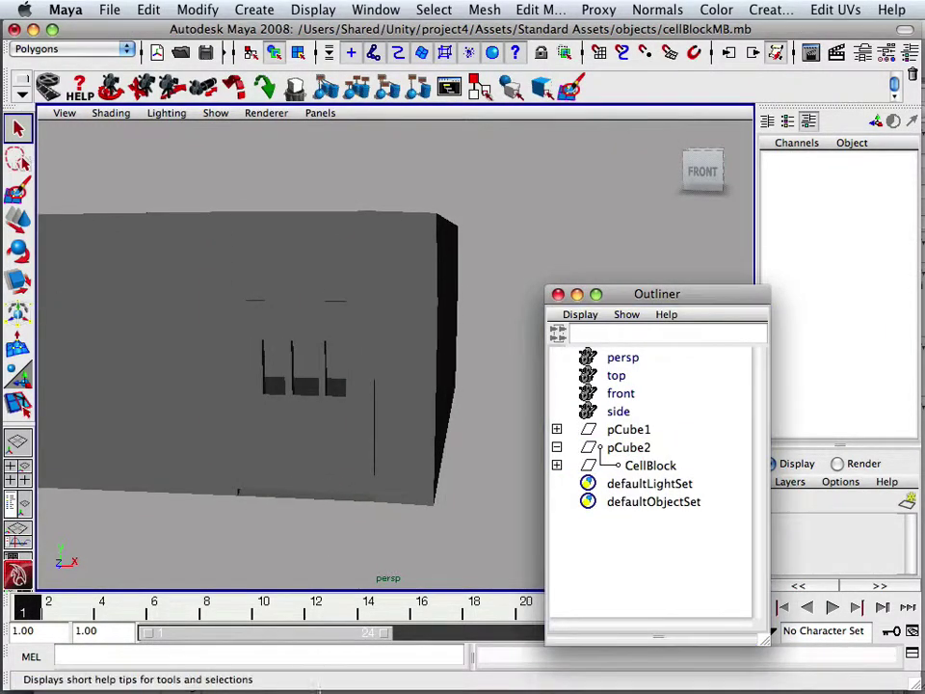
Switch to Unity and start opening a project other than those in the recently opened list.
mouse_move(318, 686)
click(343, 676)
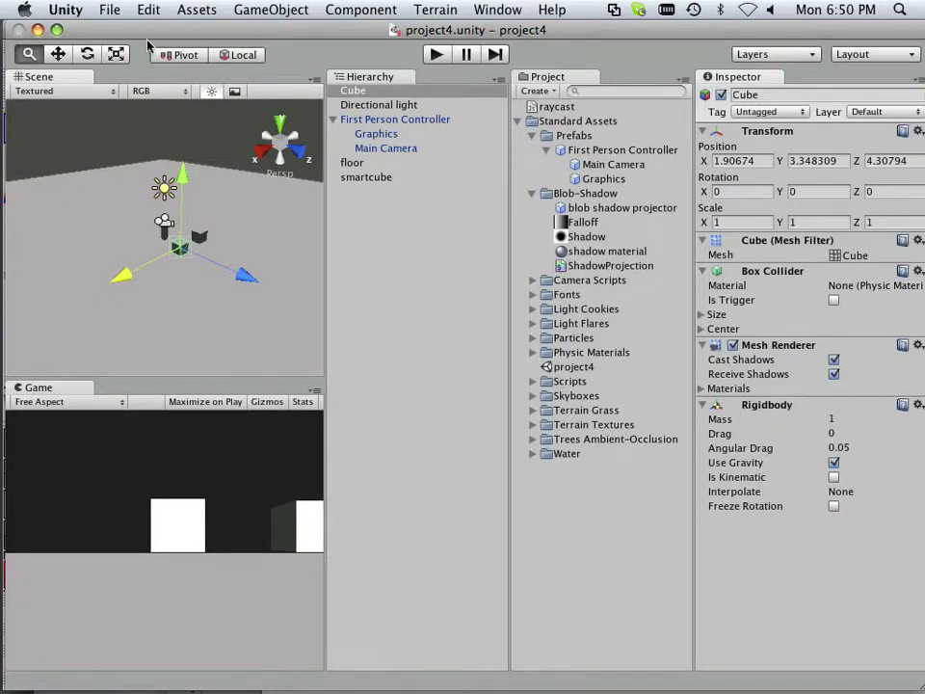
click(116, 9)
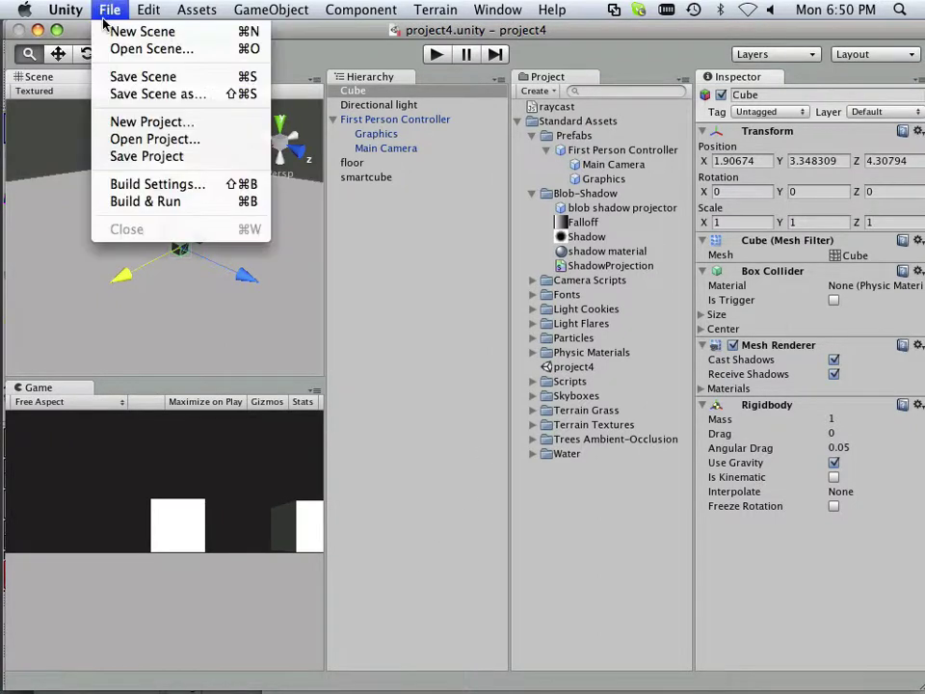
click(154, 140)
click(540, 480)
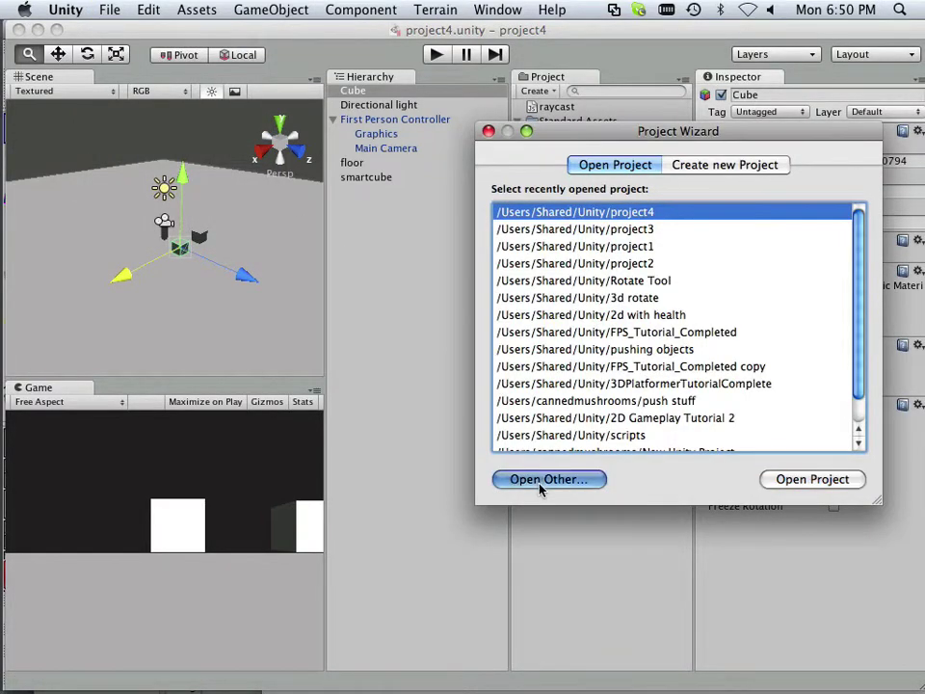
Browse the Unity folder to project5/Assets/Standard Assets and open it as the project.
click(439, 140)
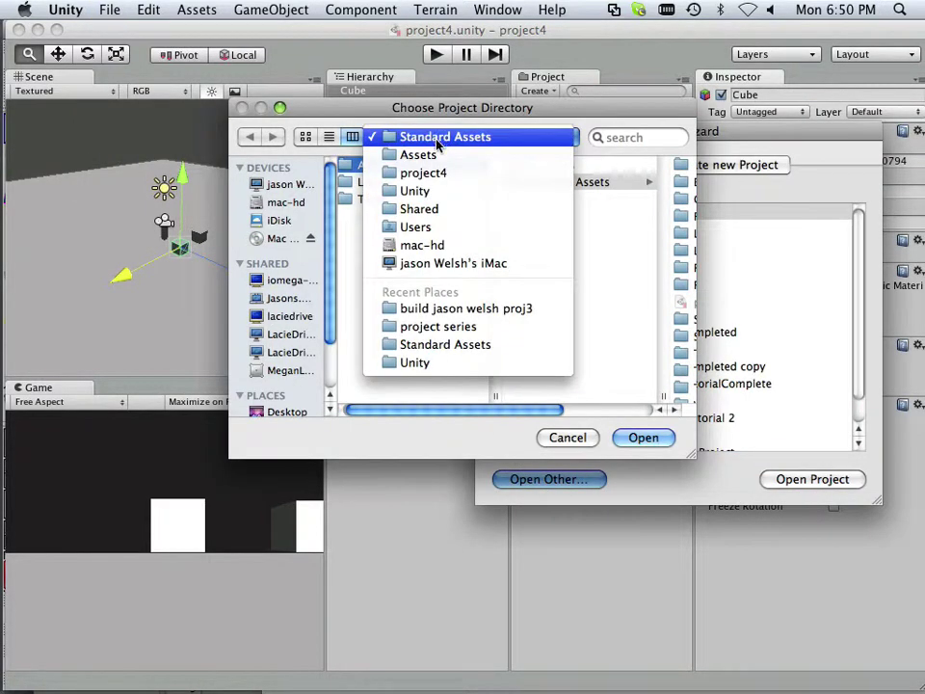
click(442, 360)
scroll(508, 192, down, 5)
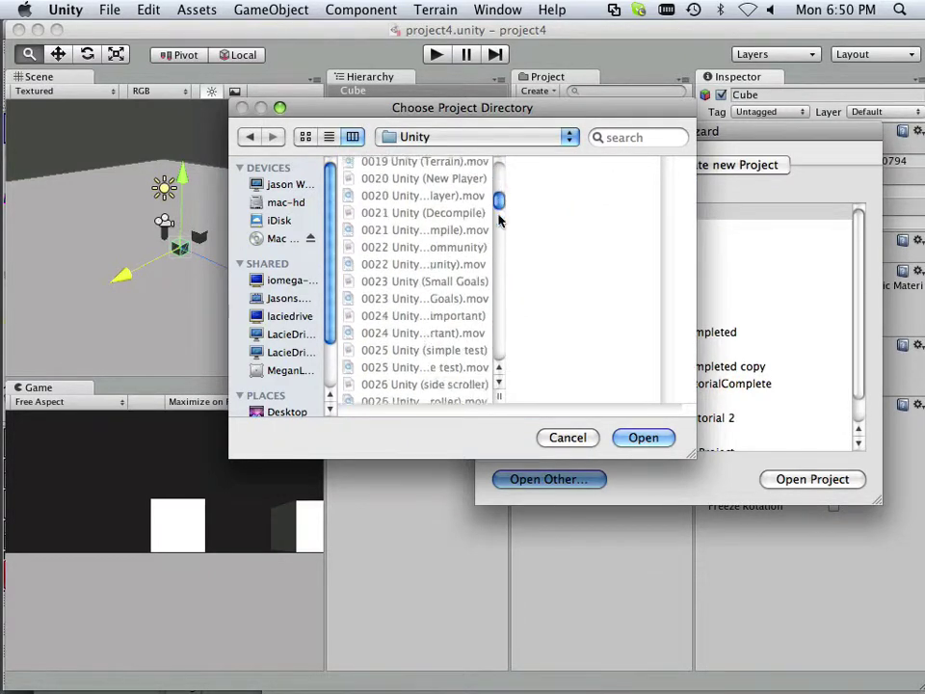
drag(500, 220, 498, 359)
click(409, 328)
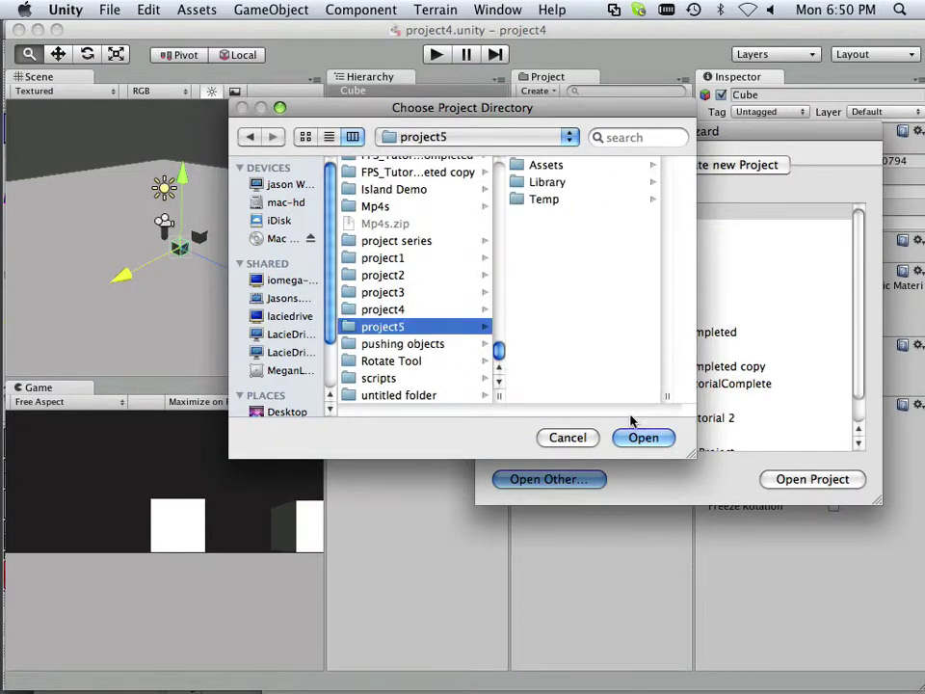
click(547, 165)
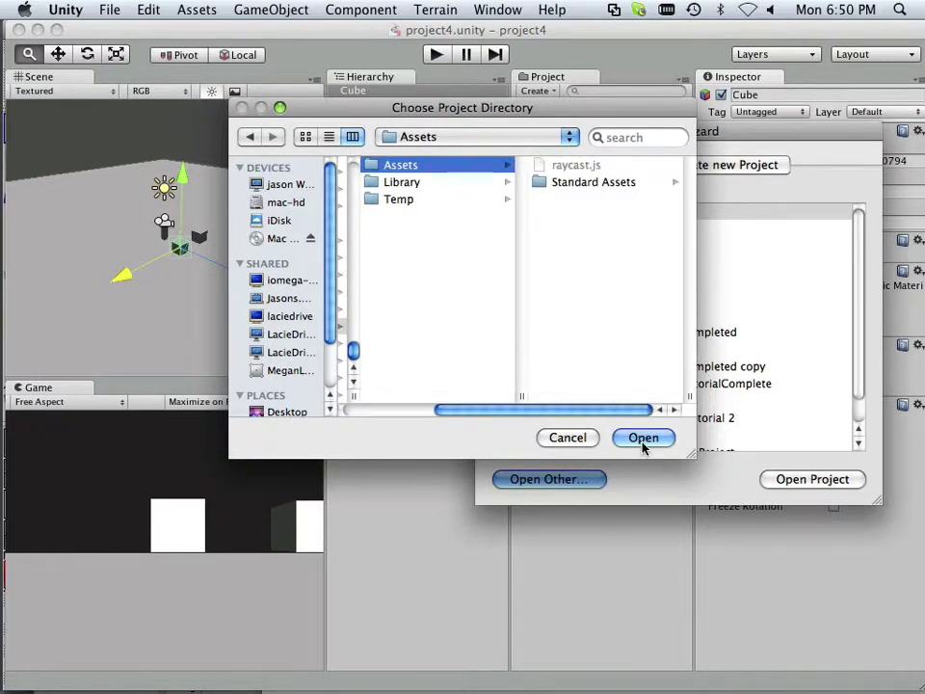
click(570, 183)
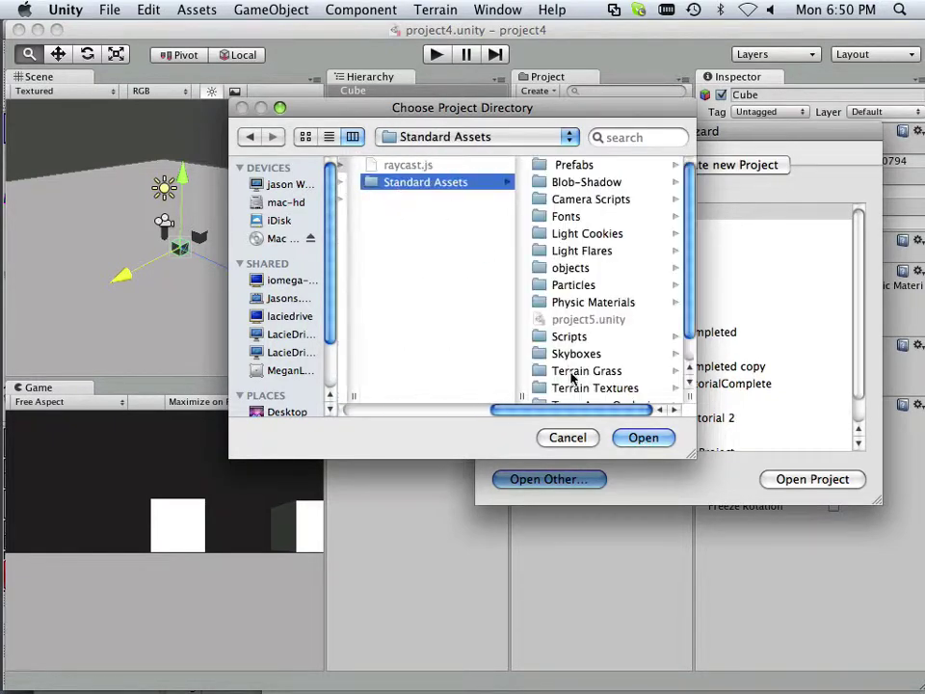
click(640, 439)
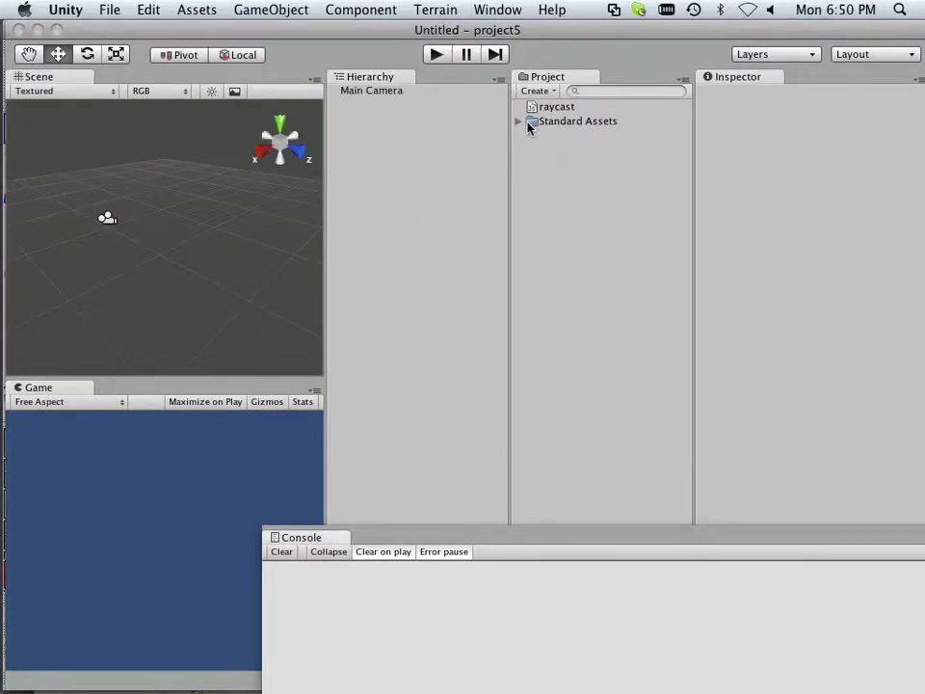
Expand Standard Assets and its objects folder, and select the cellBlockFBX model.
click(521, 121)
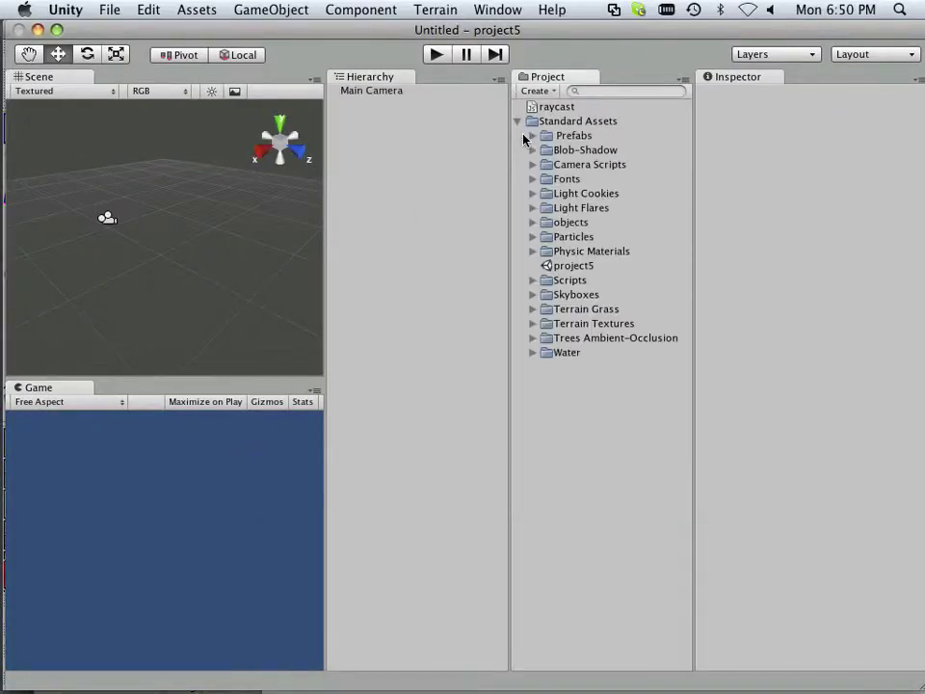
click(532, 223)
click(569, 238)
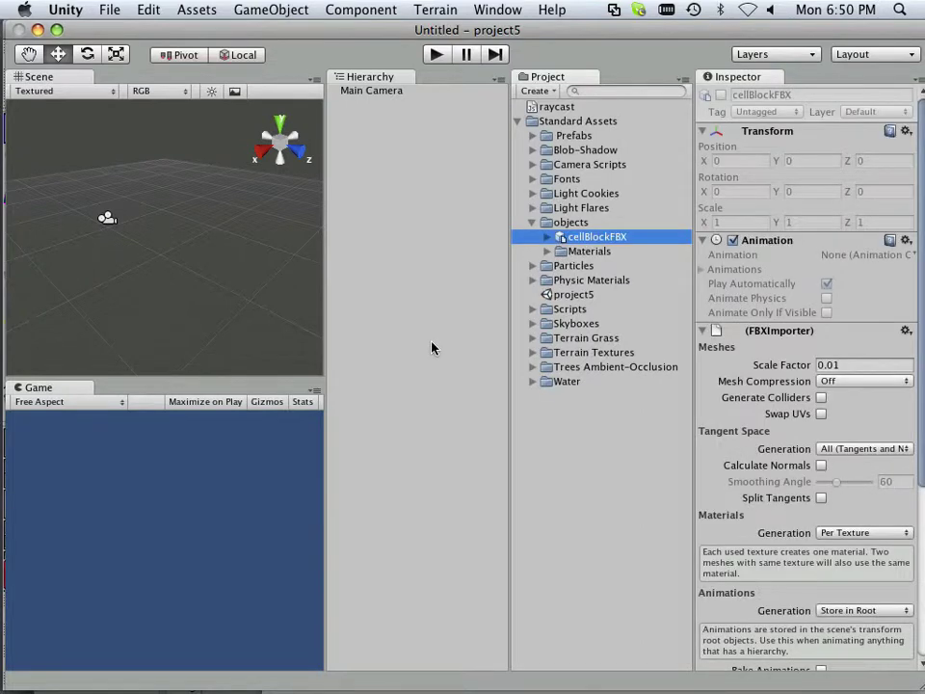